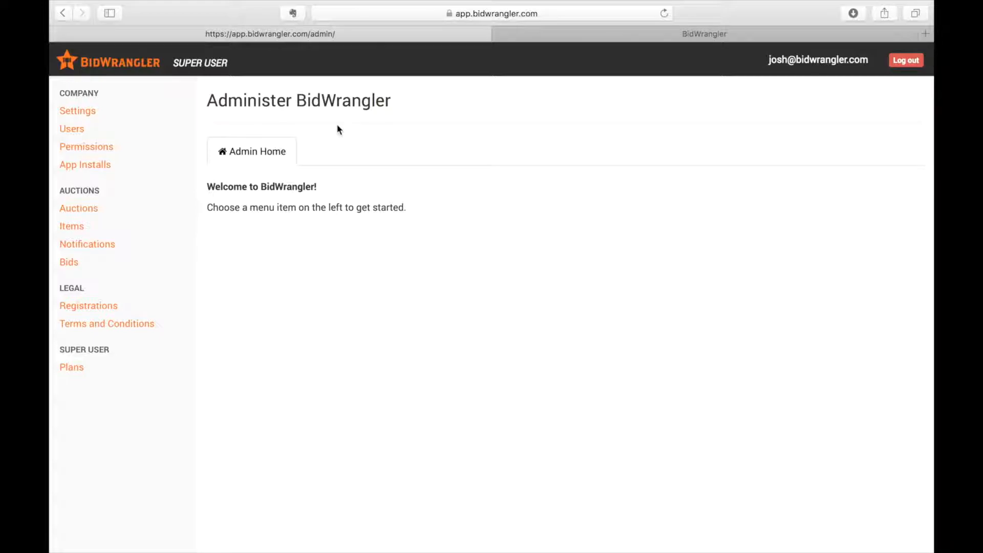
Step: Start a new auction named "Vintage LP Auction" with the description "Over 100 collectible vinyl records in mint condition"
click(87, 213)
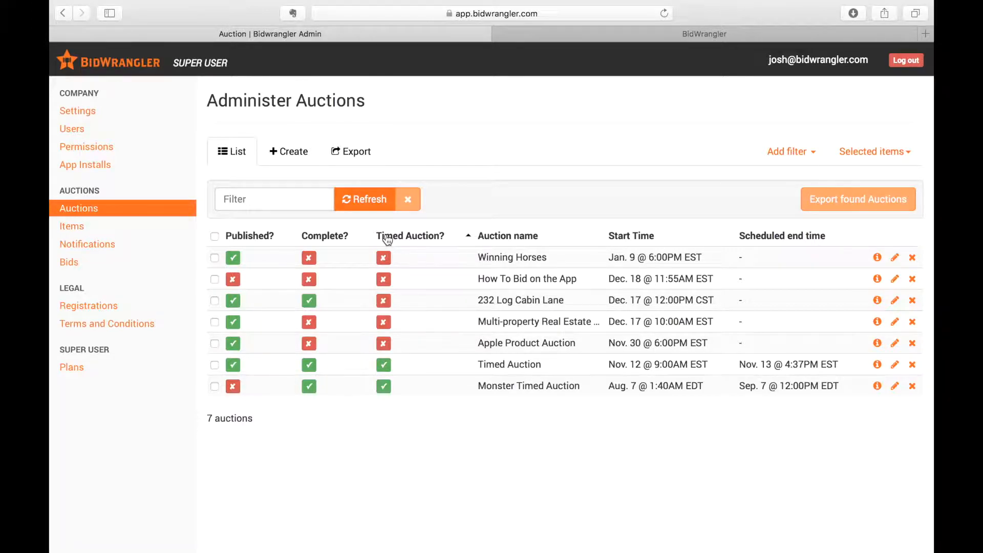
click(301, 153)
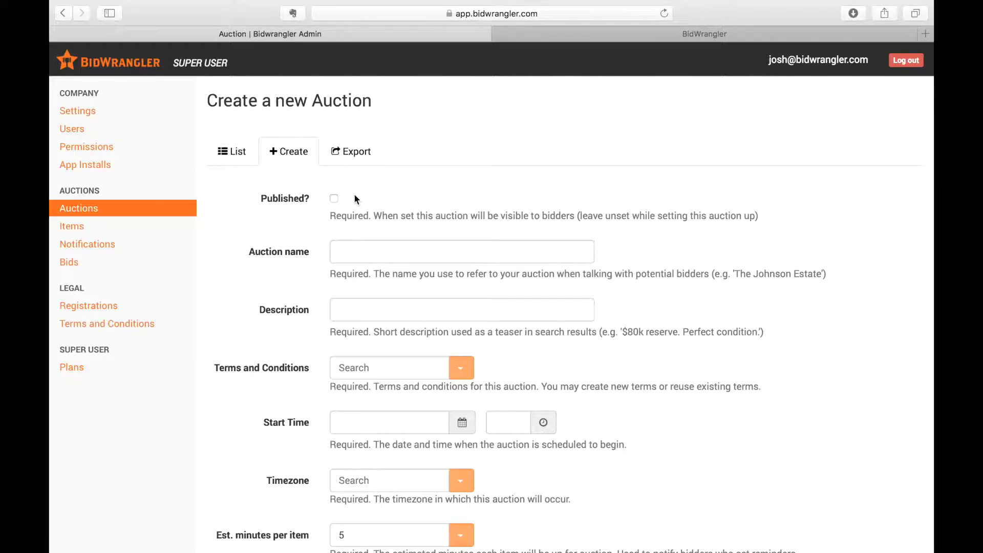
click(364, 246)
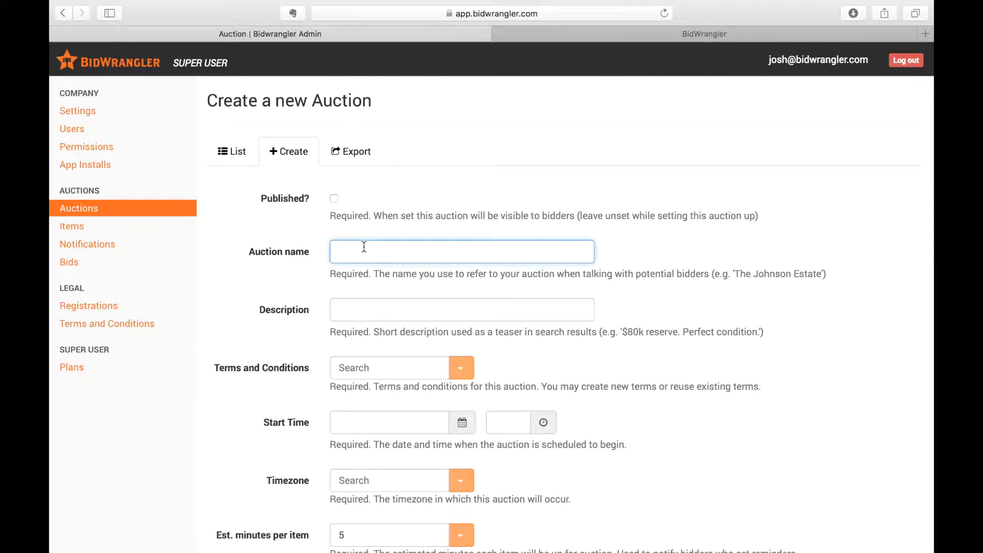
text(Vintage LP Auction)
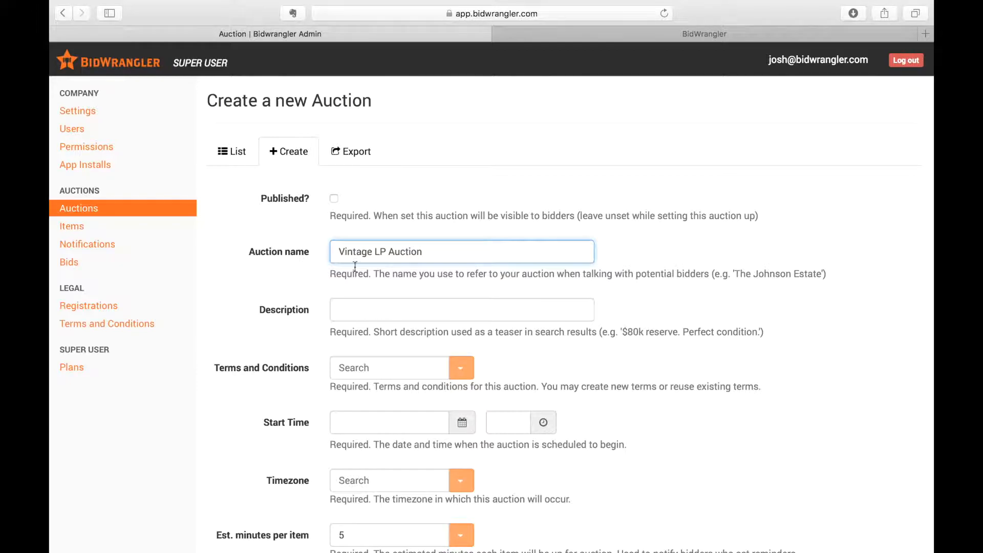
click(344, 304)
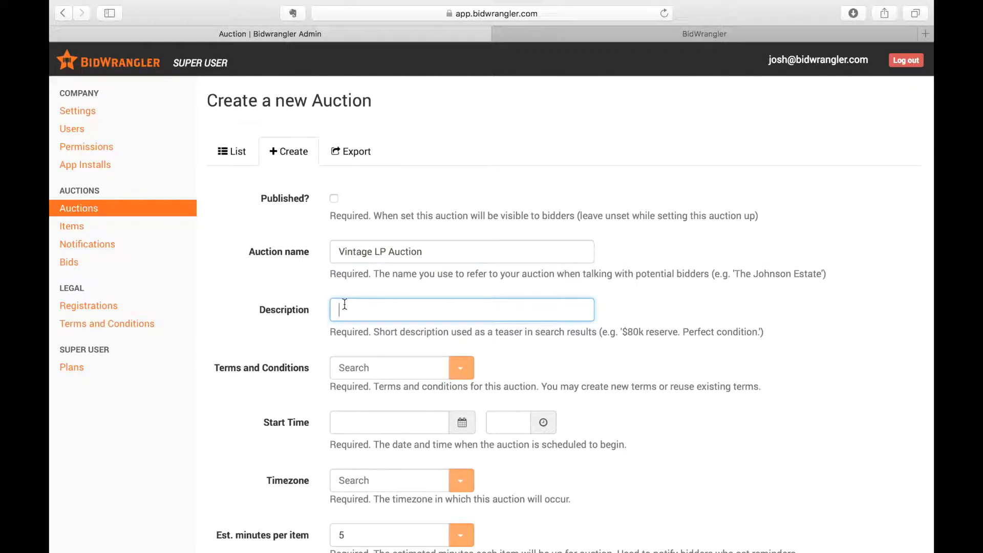
text(Over 100 collectible )
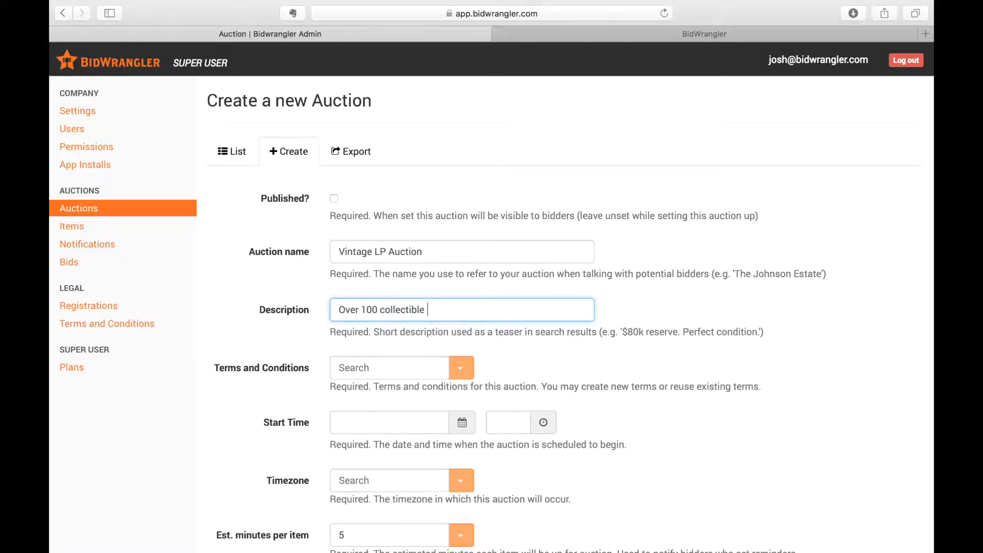
text(vinyl records in mint condition)
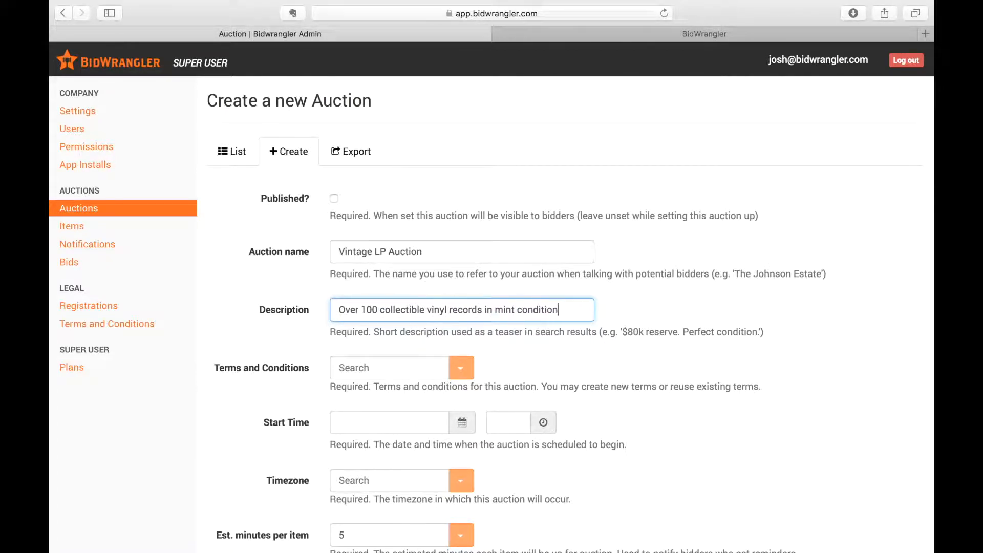
Step: Assign the terms and conditions "BidWrangler - Vintage LP Auction Terms" to the new auction
scroll(303, 382, down, 4)
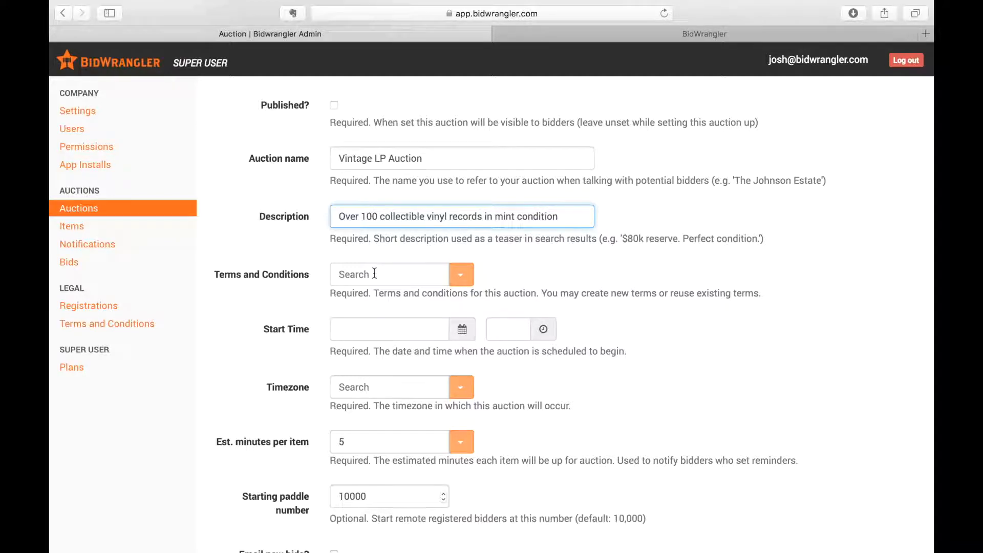
click(461, 276)
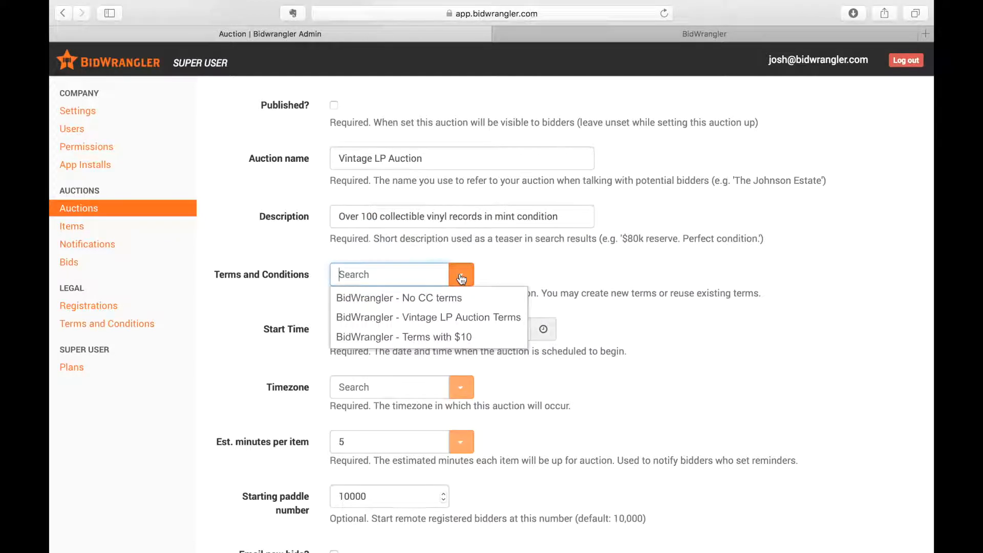
click(448, 317)
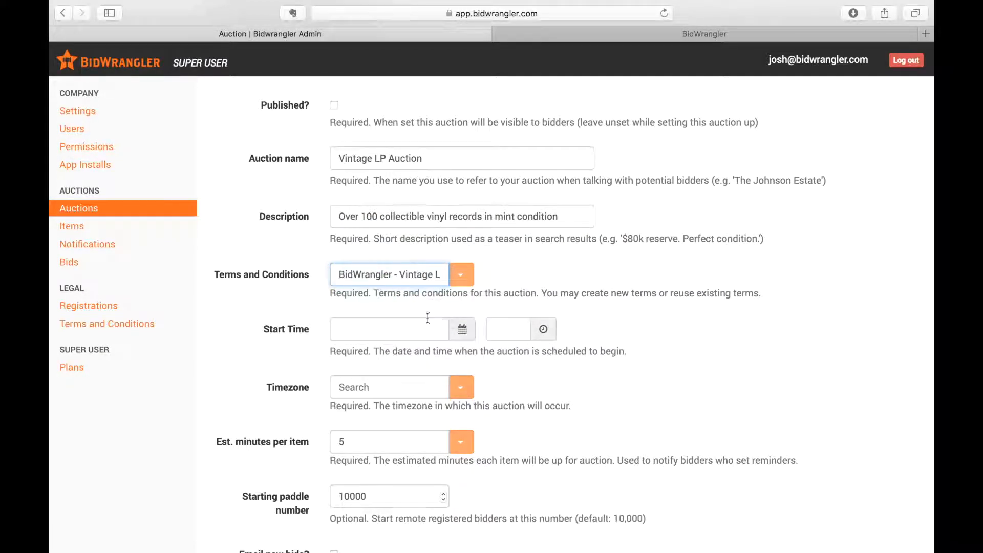
Step: Set the auction's start time to January 16, 2016 at 10:00
click(396, 330)
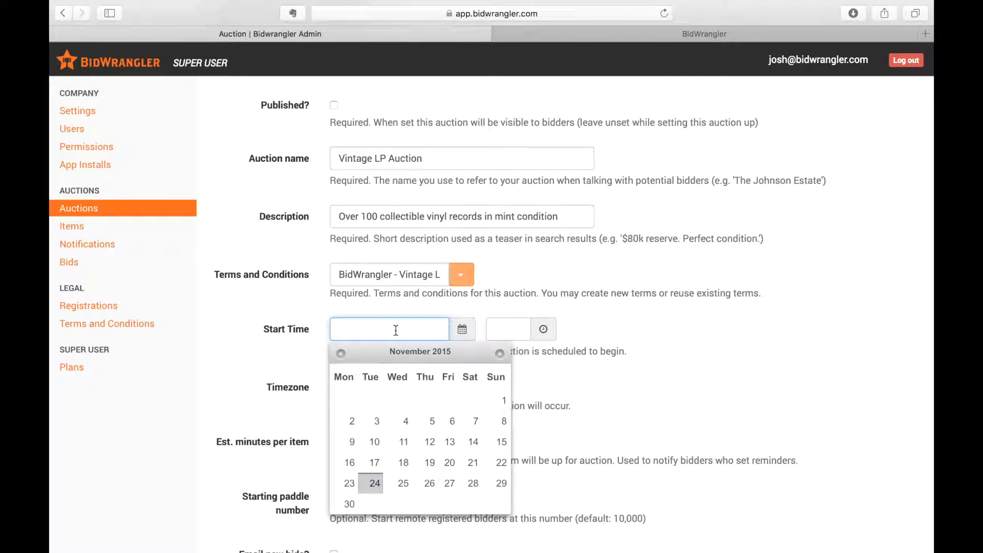
click(499, 354)
click(500, 353)
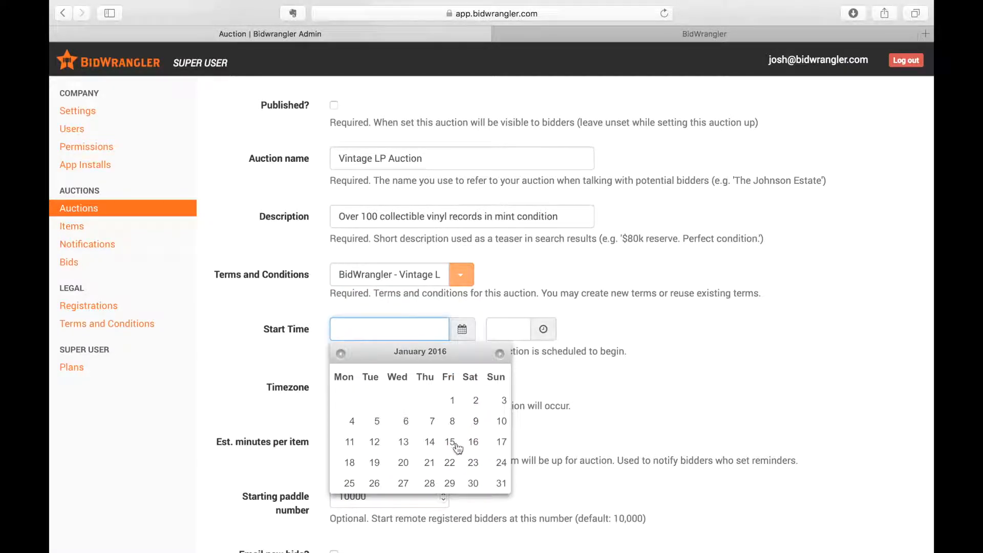
click(473, 442)
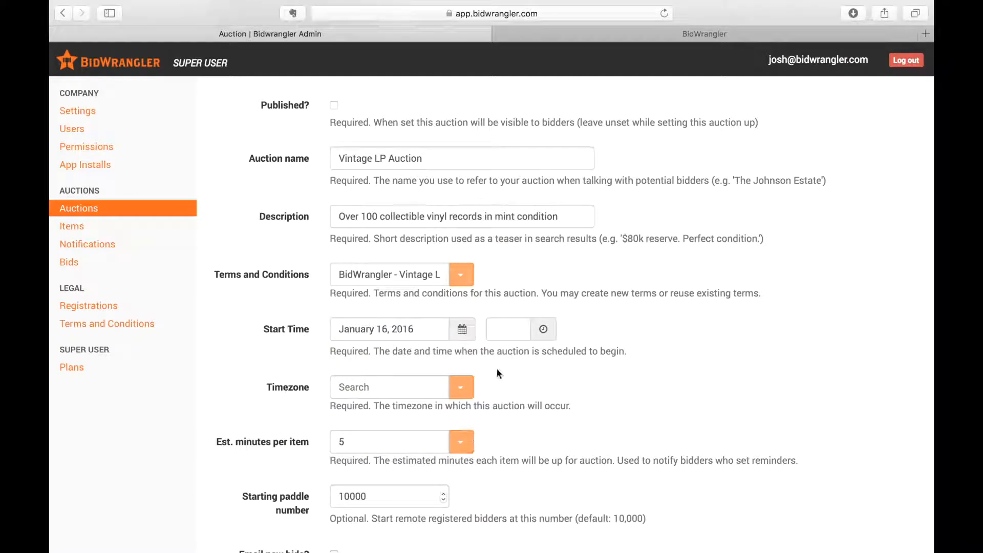
click(514, 330)
click(614, 399)
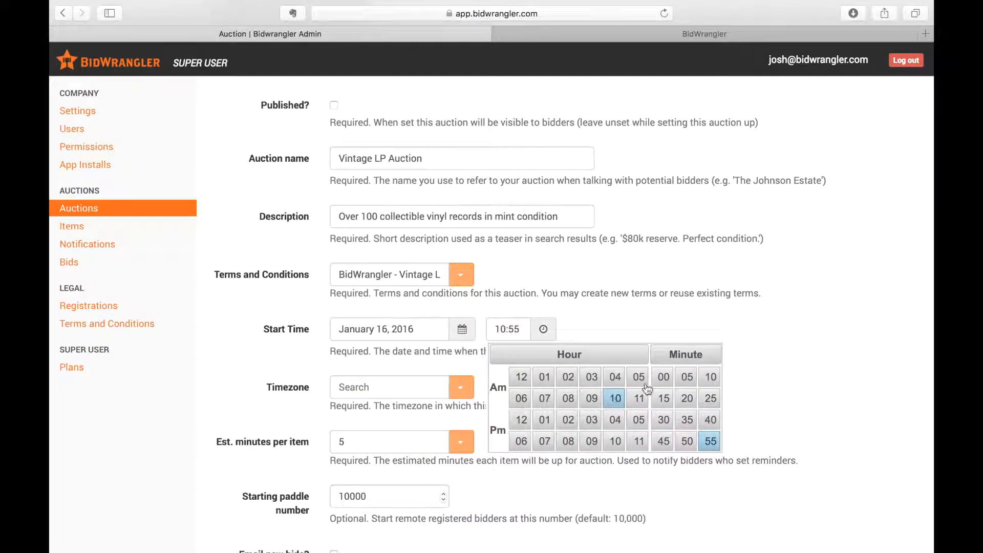
click(664, 379)
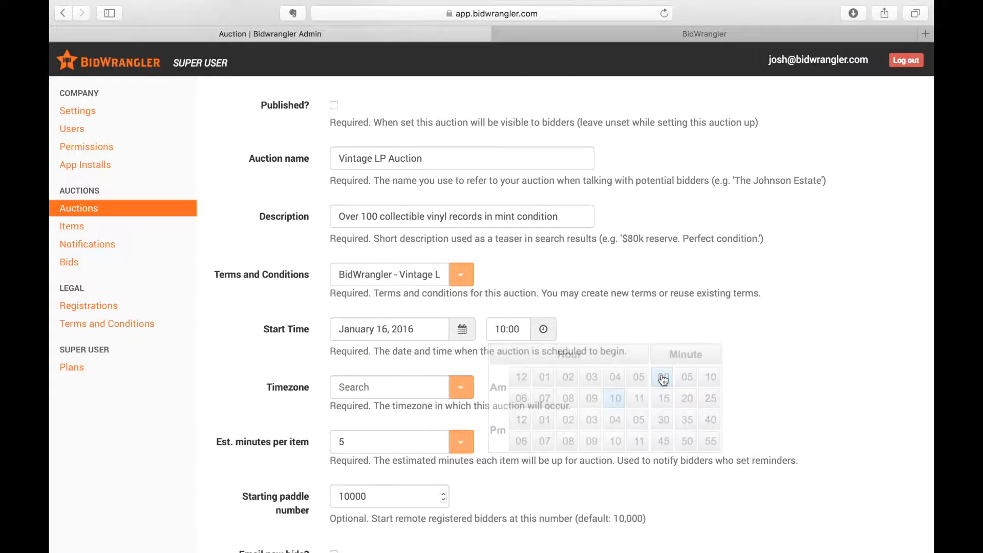
Step: Set the timezone to (GMT-05:00) Eastern Time (US & Canada) and the estimated minutes per item to 2
click(459, 392)
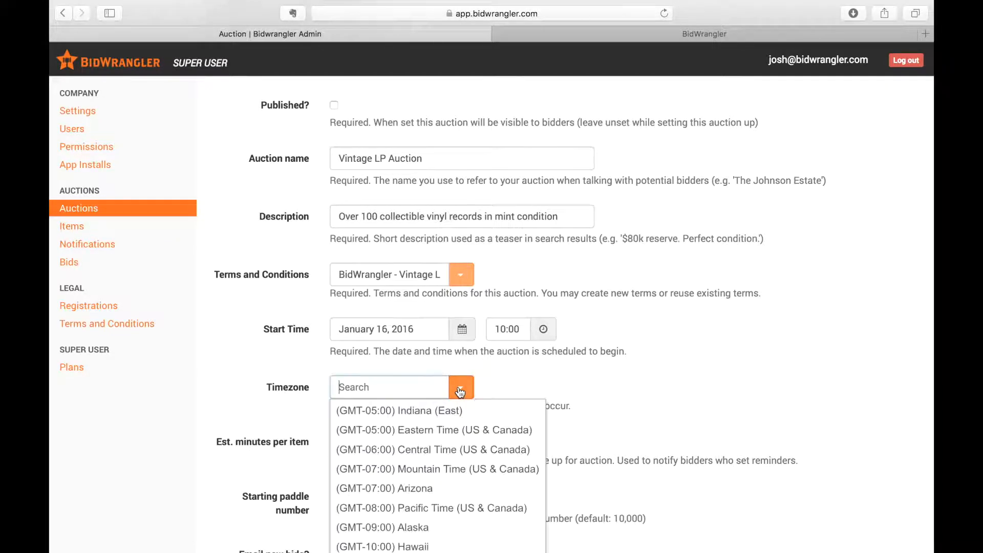
click(432, 432)
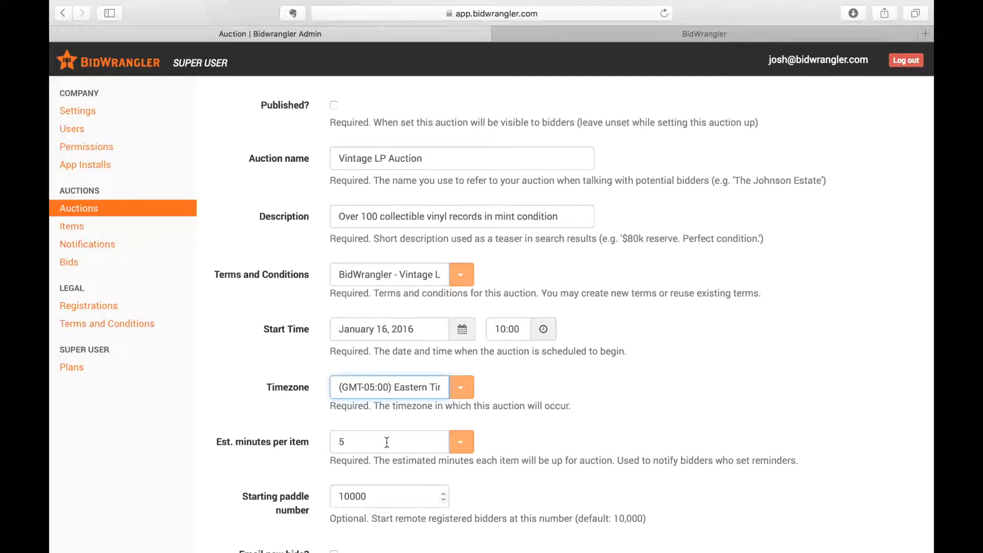
click(461, 445)
click(342, 482)
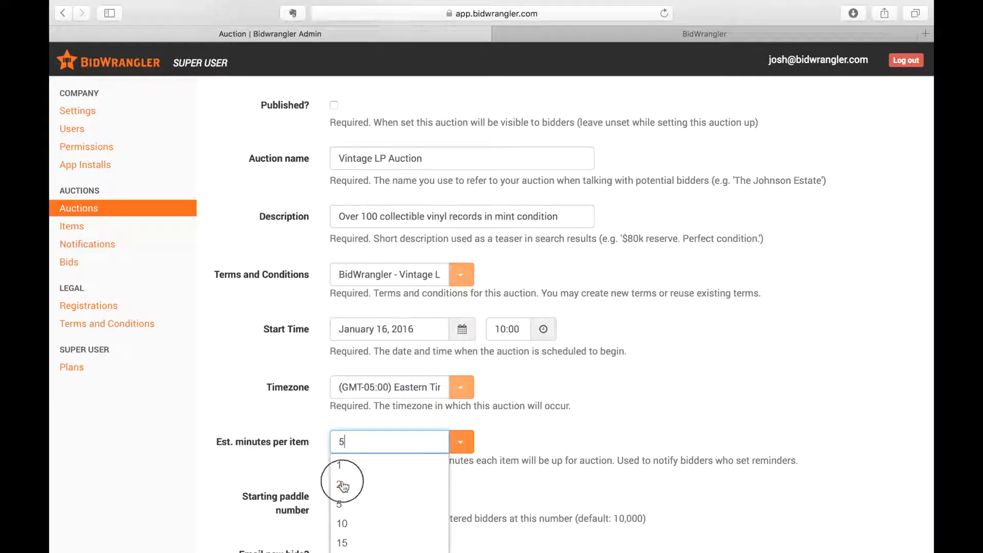
Step: Set the auction's default bid increments 1, 2 and 3 to 1, 5 and 10
scroll(342, 481, down, 7)
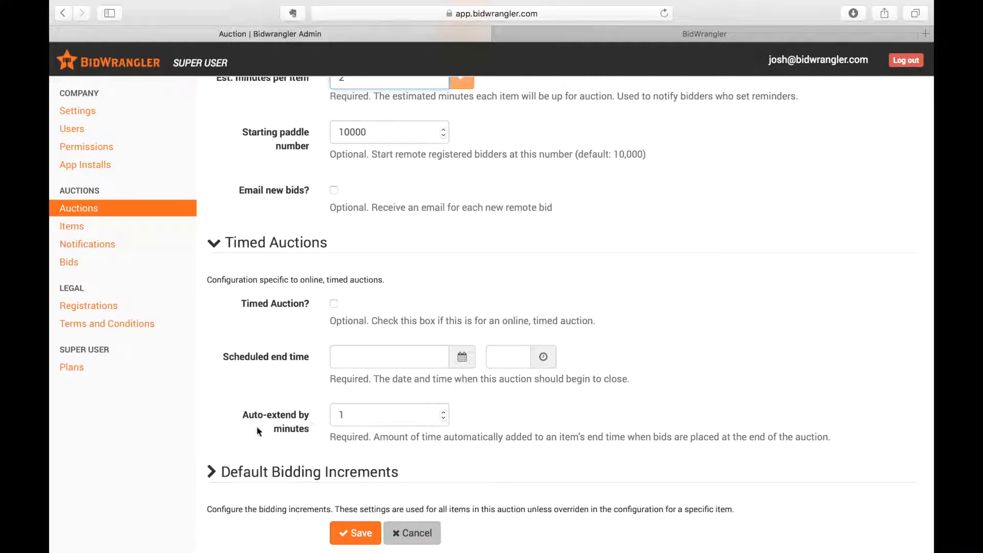
scroll(245, 428, down, 1)
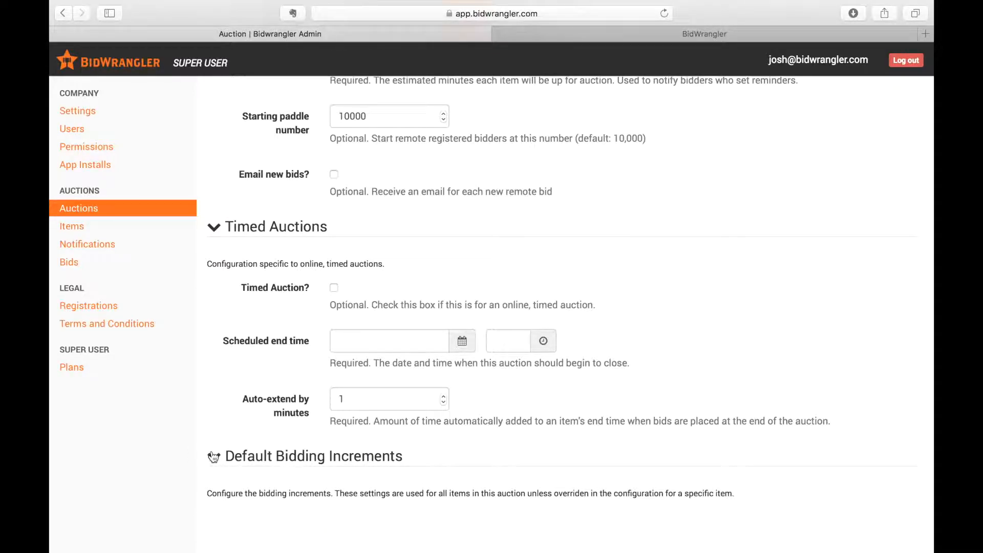
scroll(213, 457, down, 2)
scroll(213, 456, down, 5)
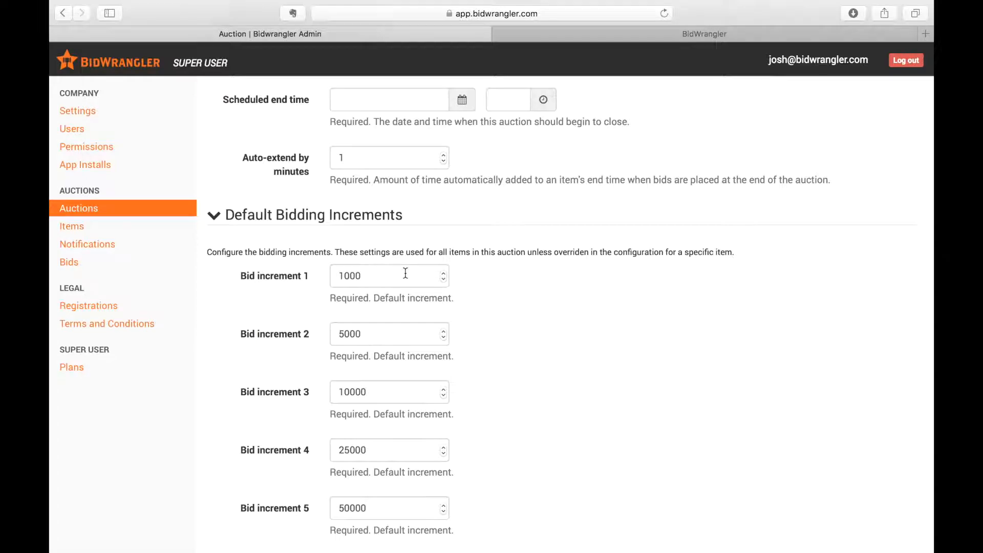
double_click(406, 273)
text(1)
key(Tab)
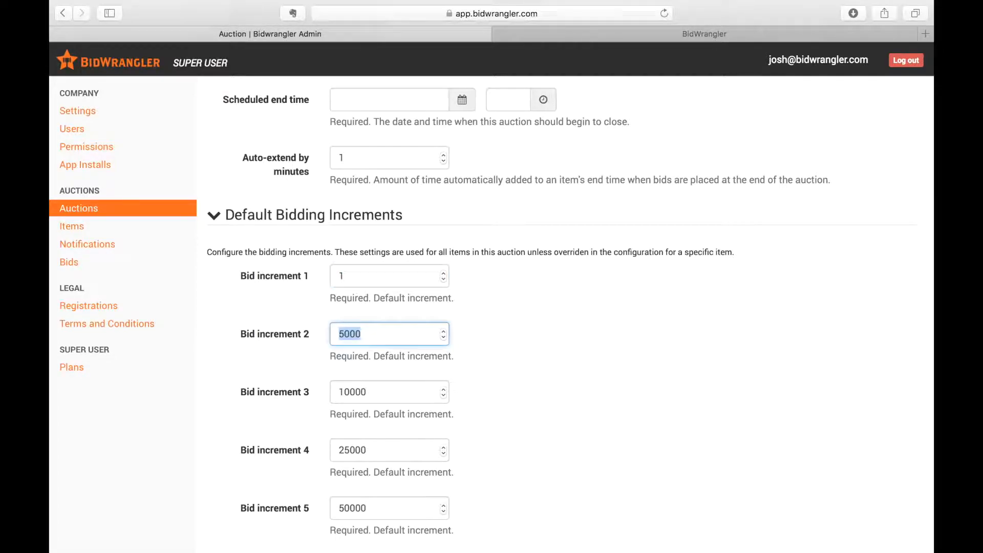
text(5)
scroll(389, 377, down, 2)
double_click(401, 337)
text(10)
Step: Set default bid increments 4, 5 and 6 to 20, 50 and 100, and save the auction
double_click(392, 400)
text(20)
scroll(449, 391, down, 2)
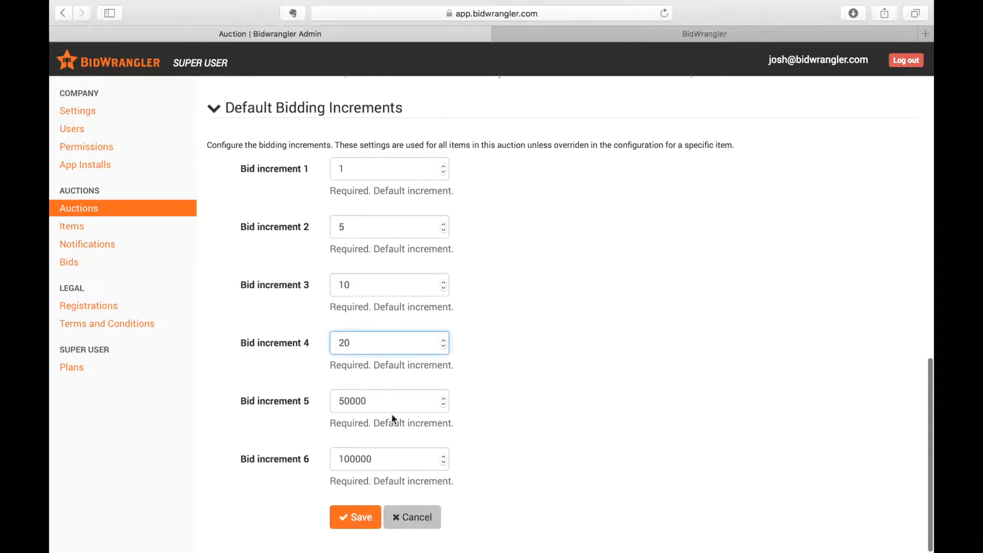
double_click(397, 402)
text(50)
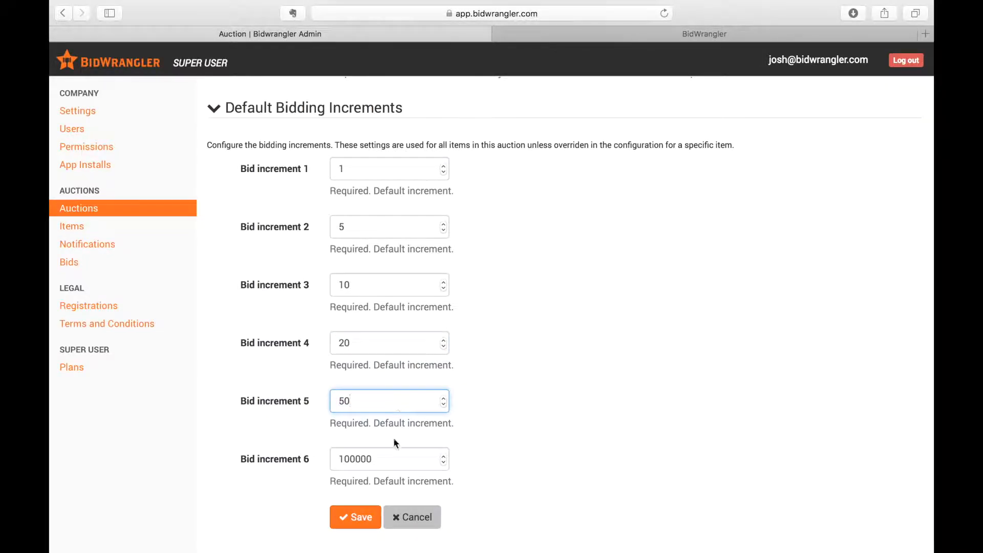
double_click(394, 459)
text(100)
click(563, 483)
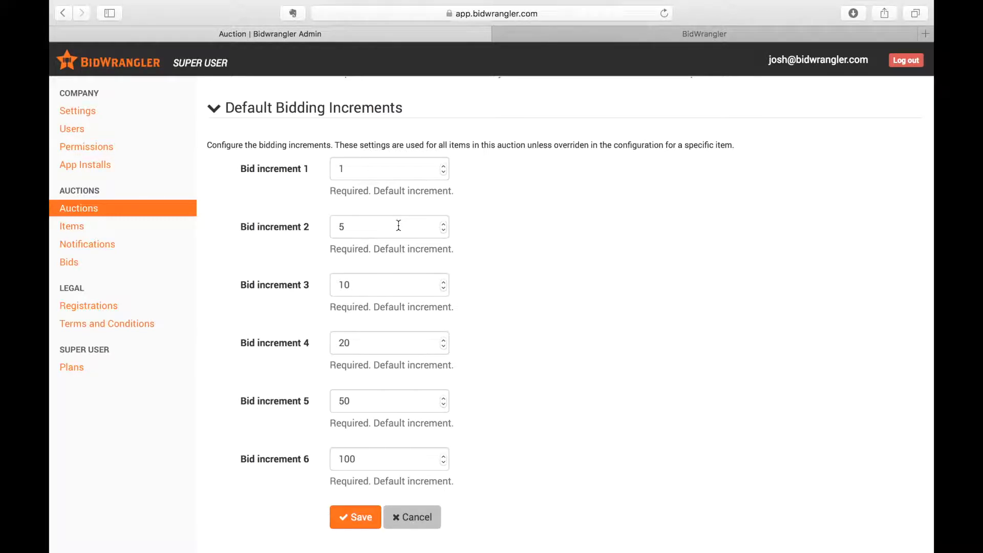
click(365, 518)
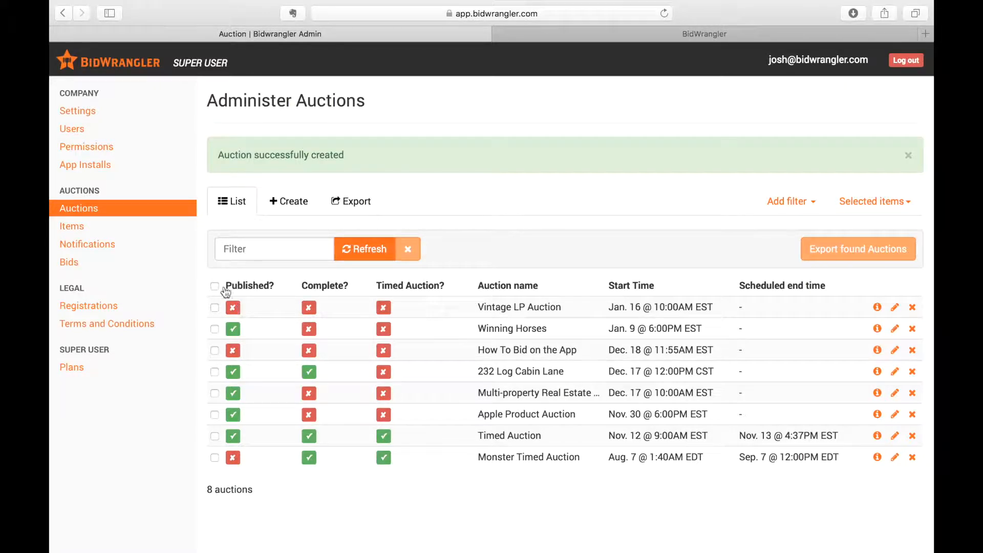
Step: Start a new item in the Jan 16 - Vintage LP Auction, named "The Kinks are the Village Green Preservation Society"
click(78, 227)
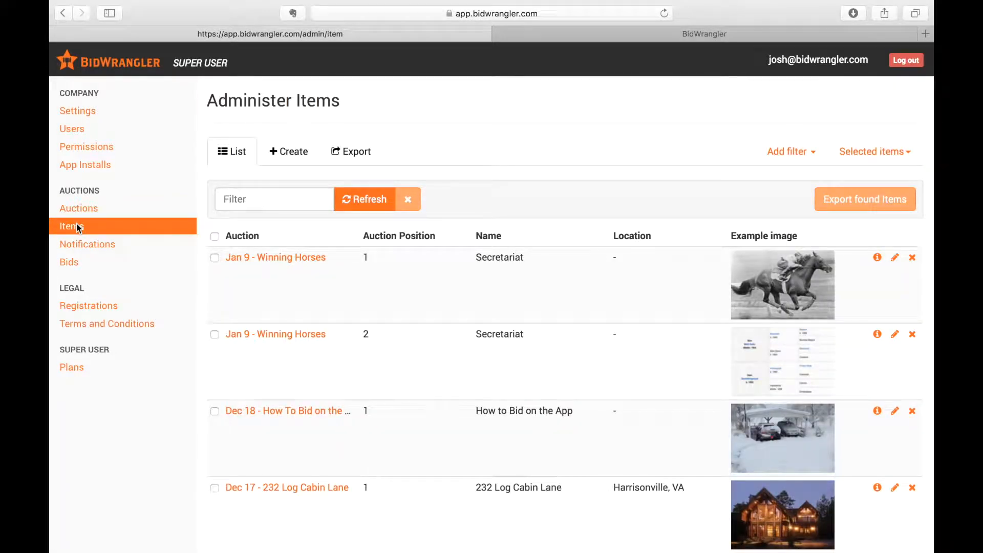
click(283, 154)
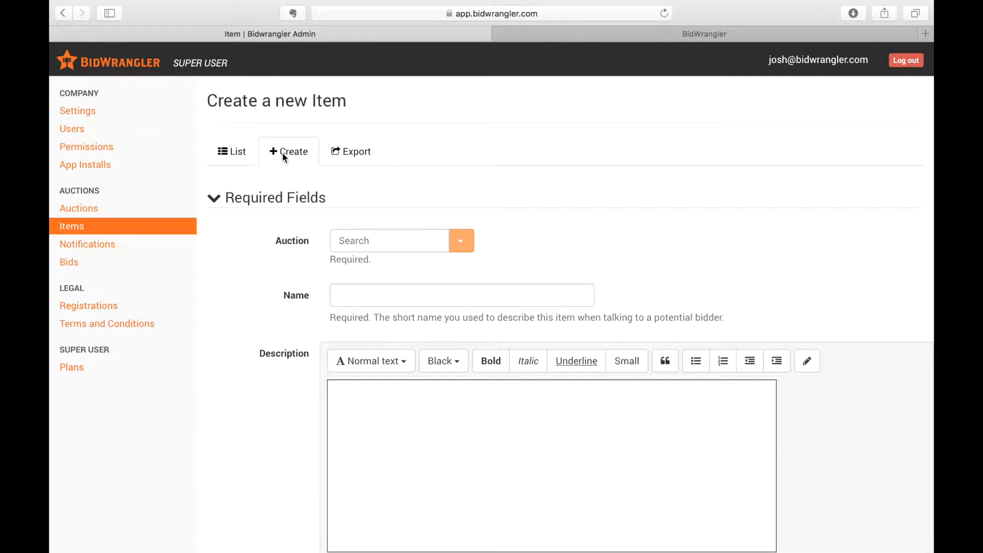
click(457, 239)
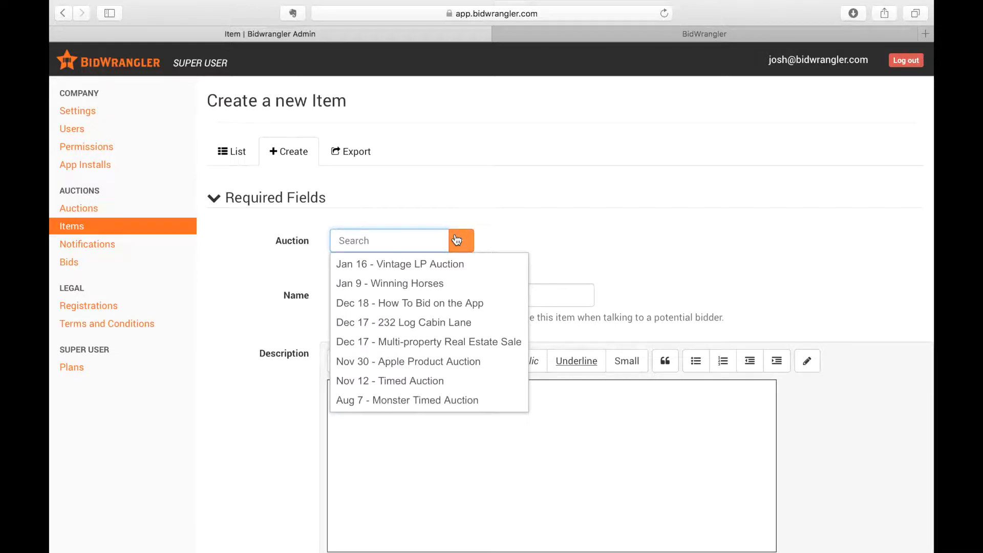
click(446, 266)
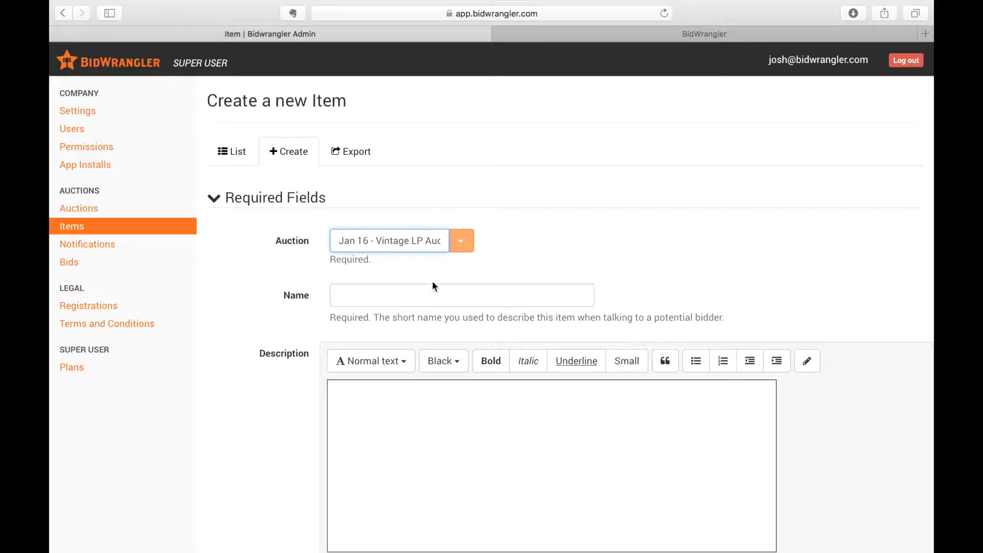
click(426, 297)
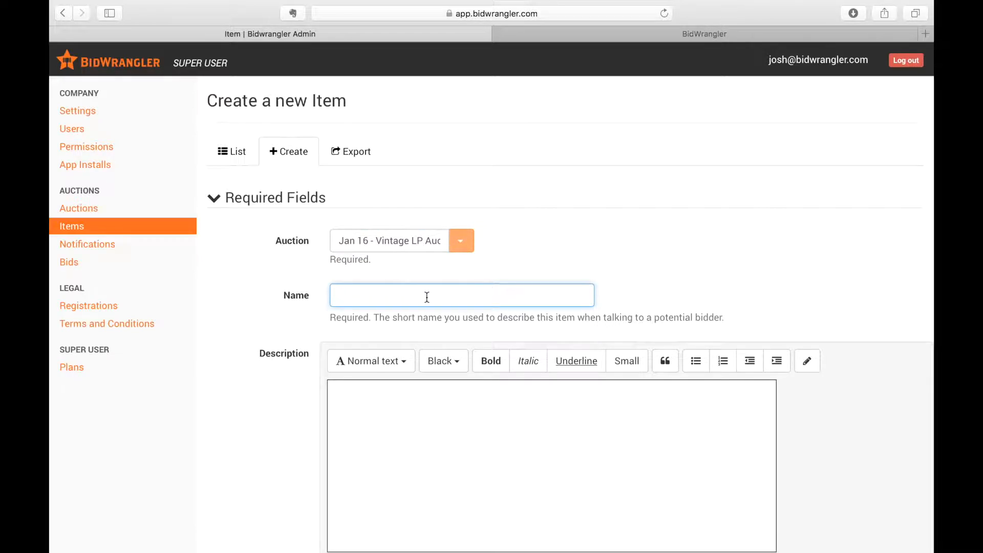
text(The Kinks are the Village )
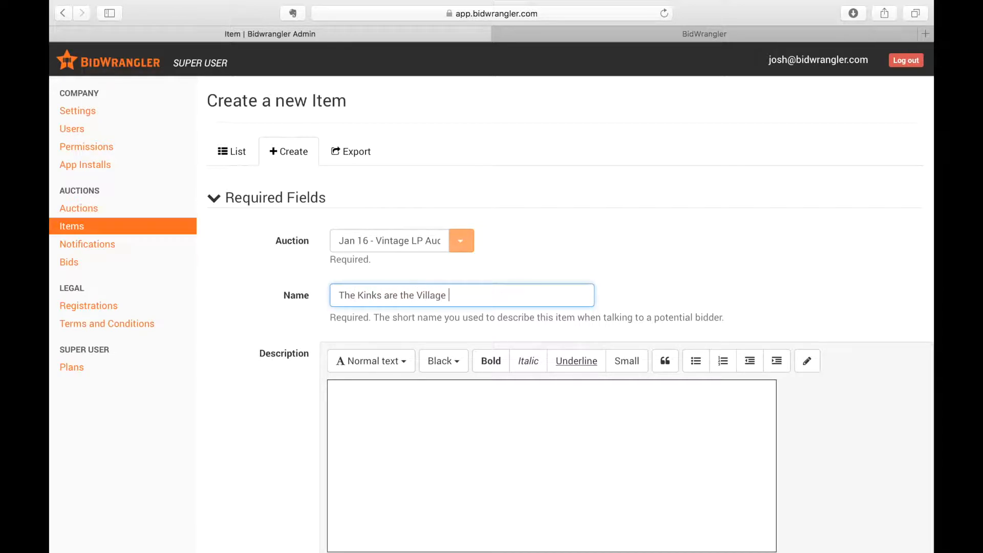
text(Green Preservation Society)
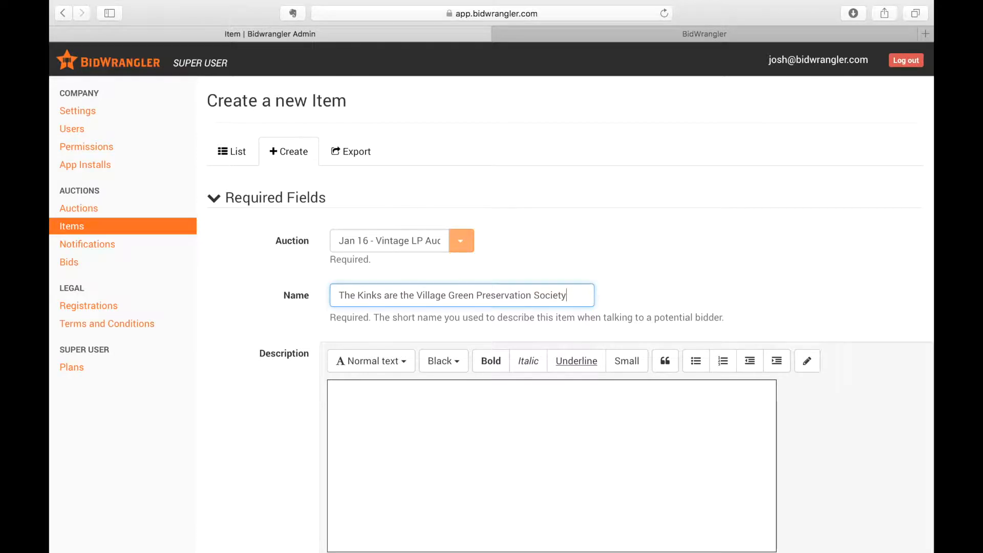
Step: Enter the item description "Sealed mint condition LP. Early 1970's pressing in USA. Black vinyl."
click(386, 400)
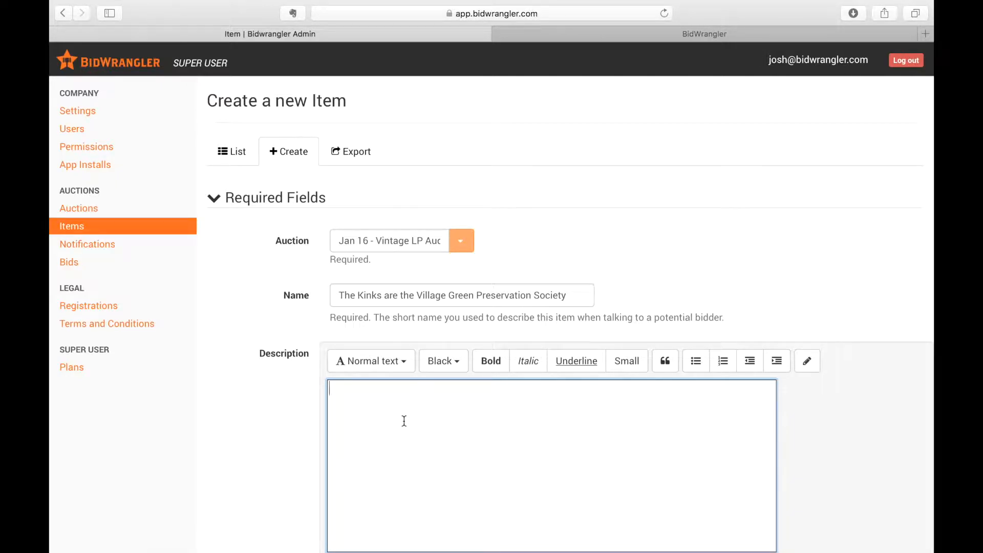
text(Sealed mint cont)
key(BackSpace)
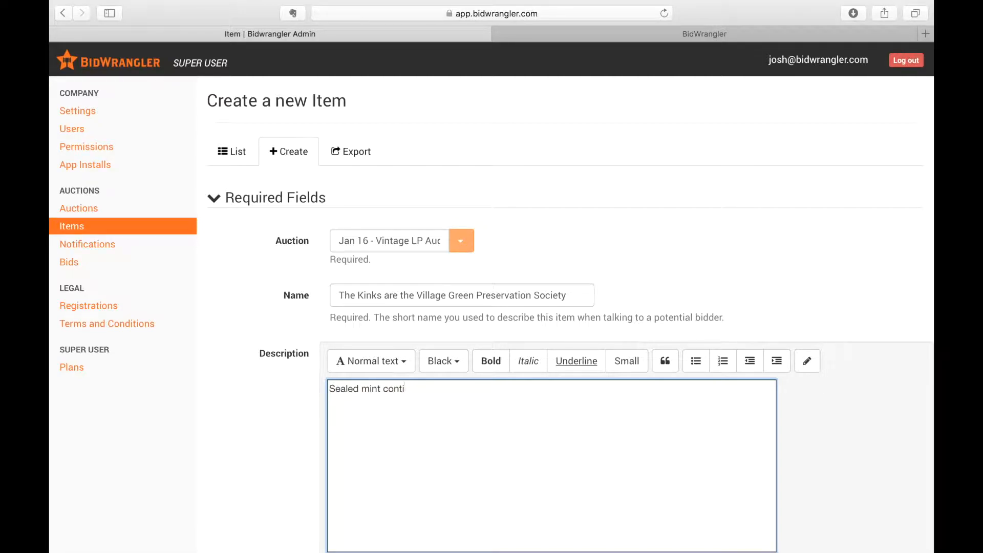
text(dition LP. Early 1970's)
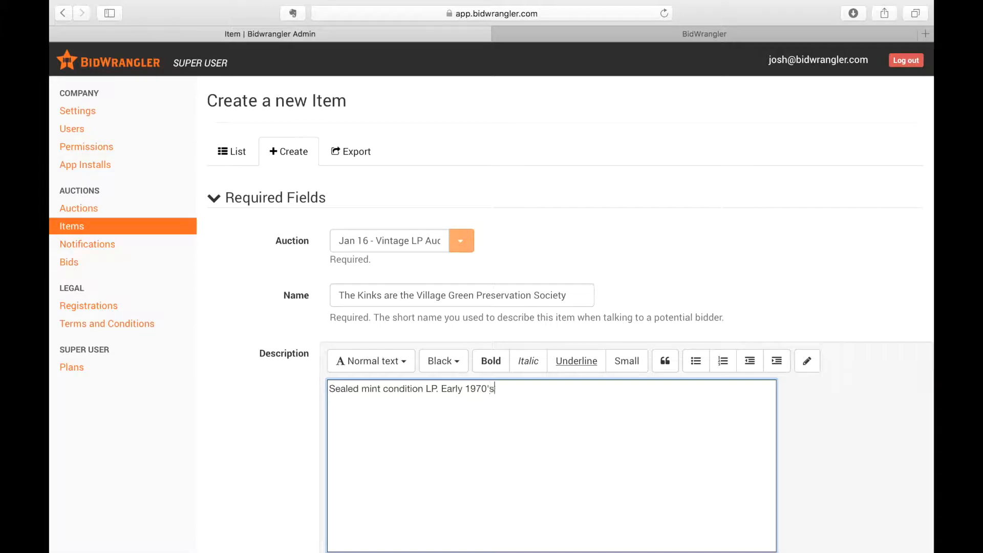
text( pressing in USA. Black V)
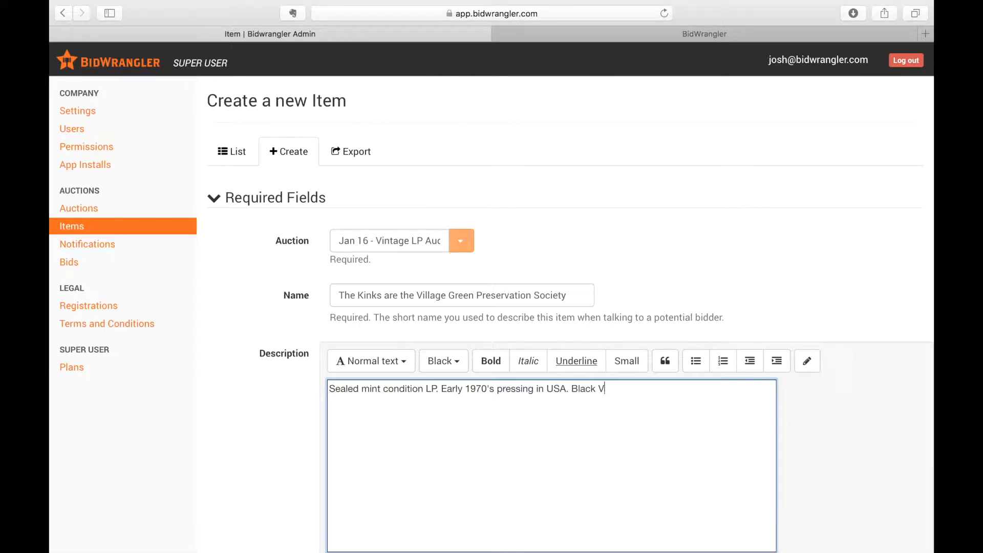
key(BackSpace)
text(vinyl.)
Step: Add a new image to the item using the Village Green Preservation Society picture from the Desktop
scroll(273, 425, down, 5)
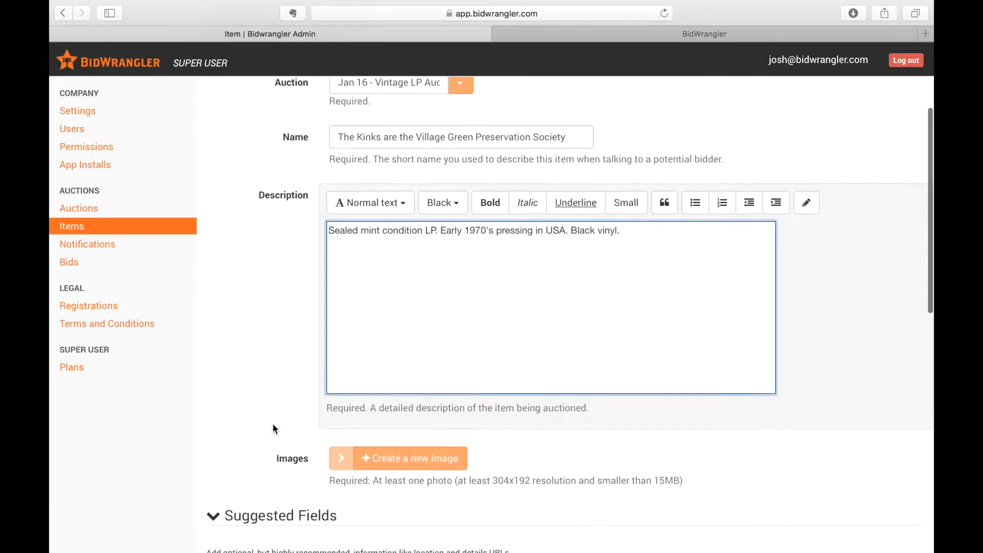
scroll(272, 423, up, 1)
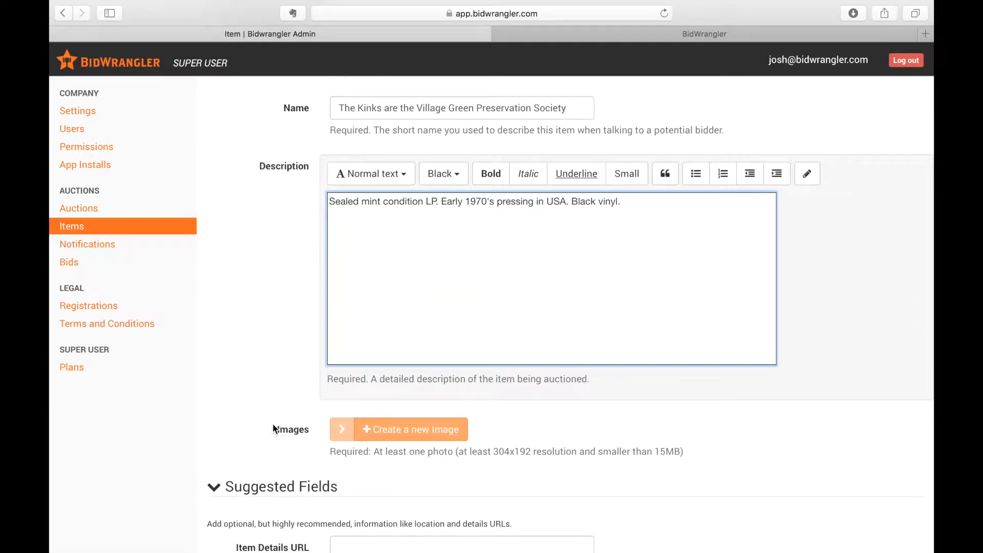
click(379, 432)
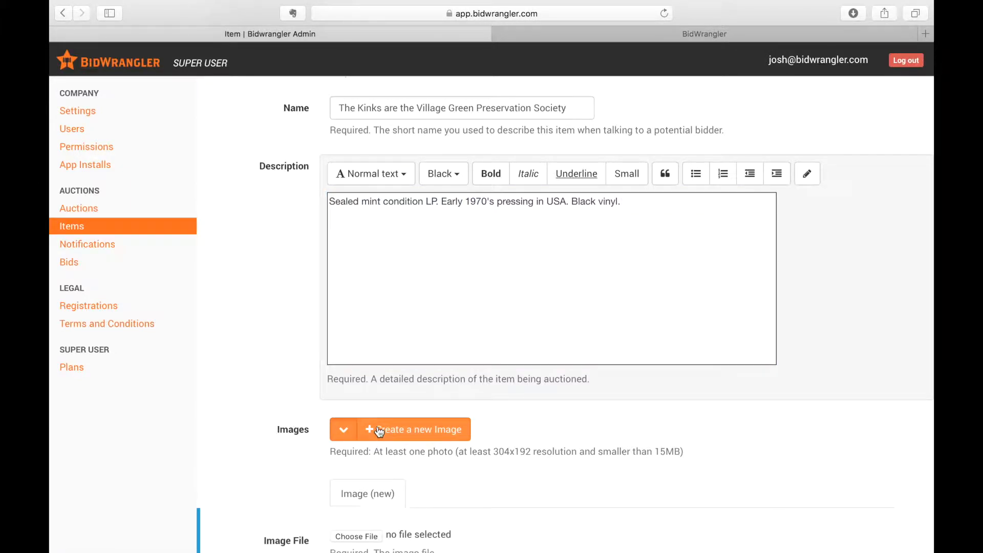
scroll(379, 432, down, 4)
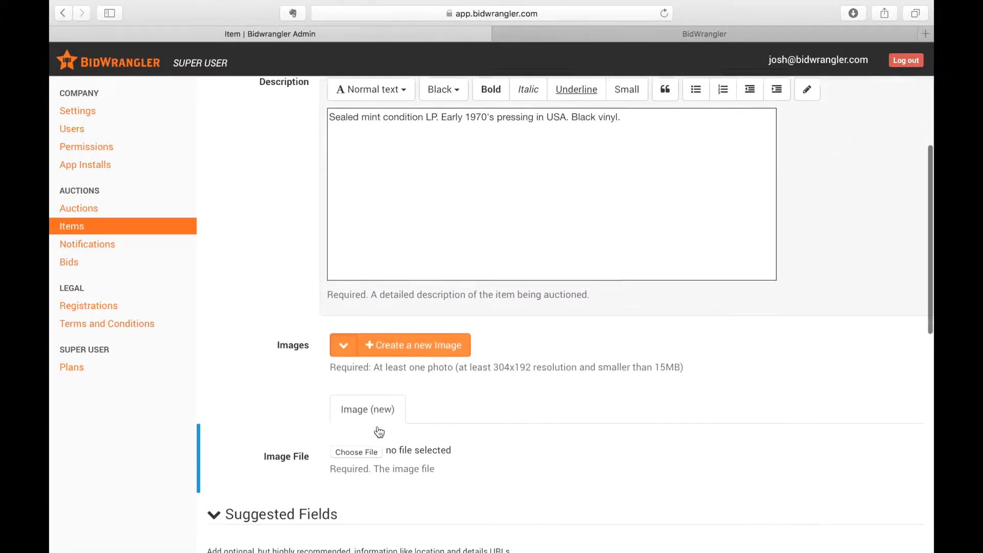
click(363, 446)
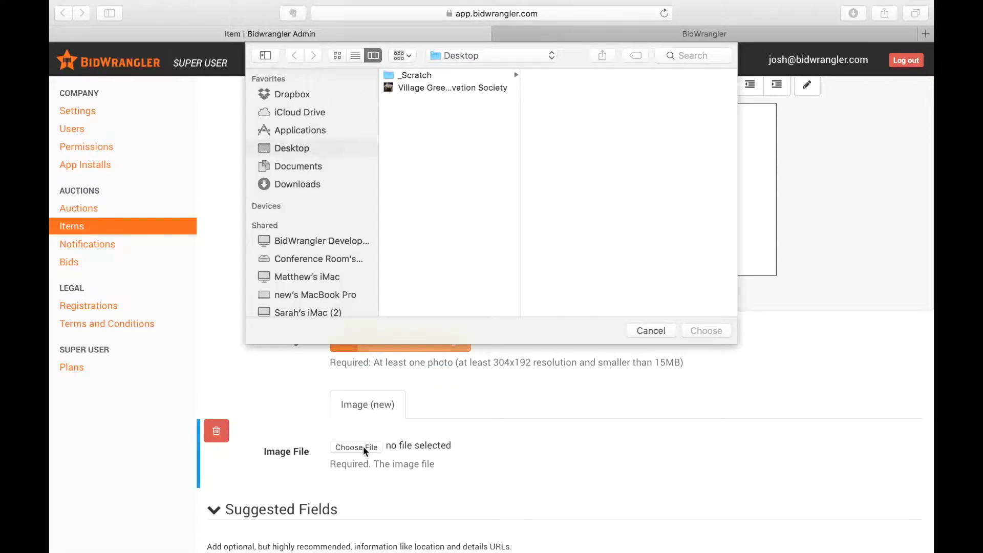
click(419, 87)
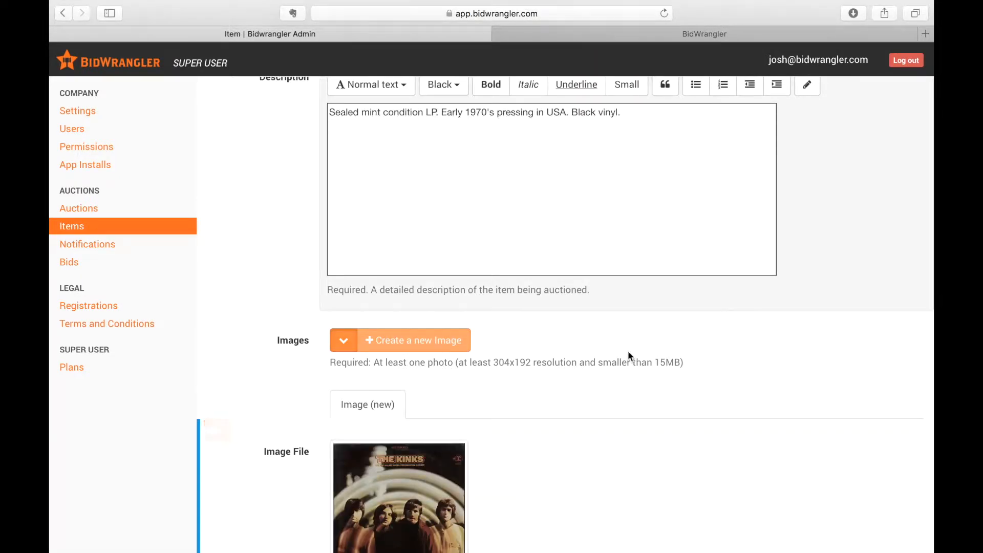
scroll(582, 389, down, 5)
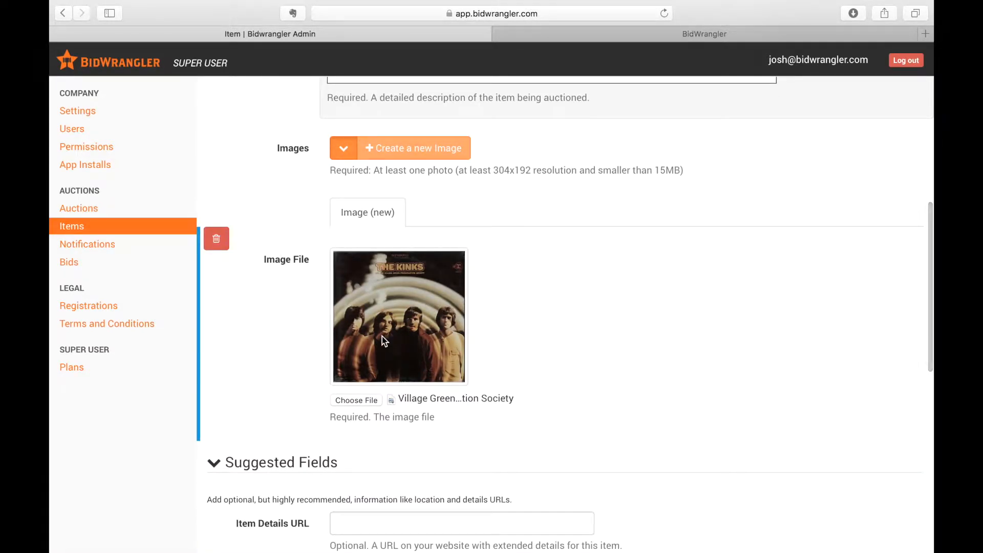
Step: Set the item's auction position to 1
scroll(382, 336, down, 4)
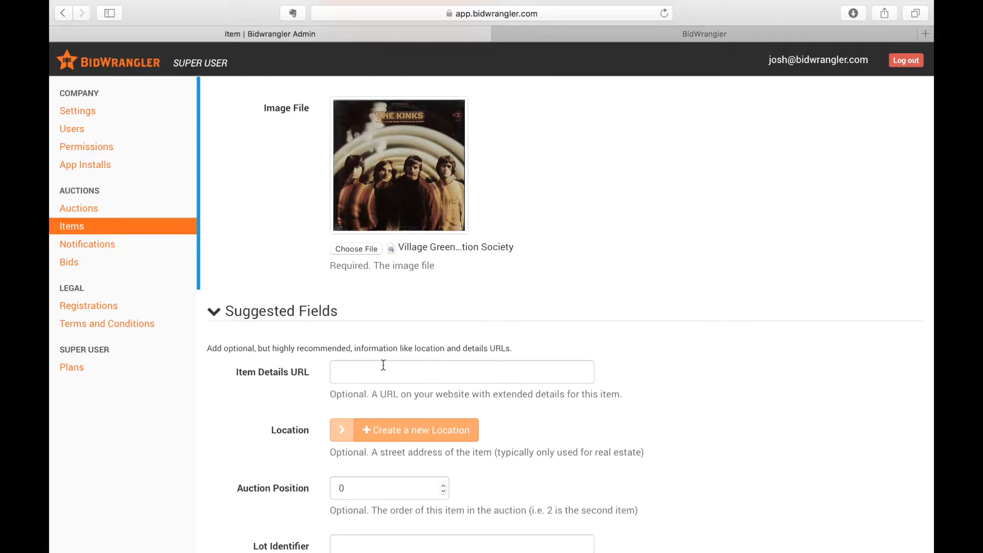
scroll(383, 365, down, 2)
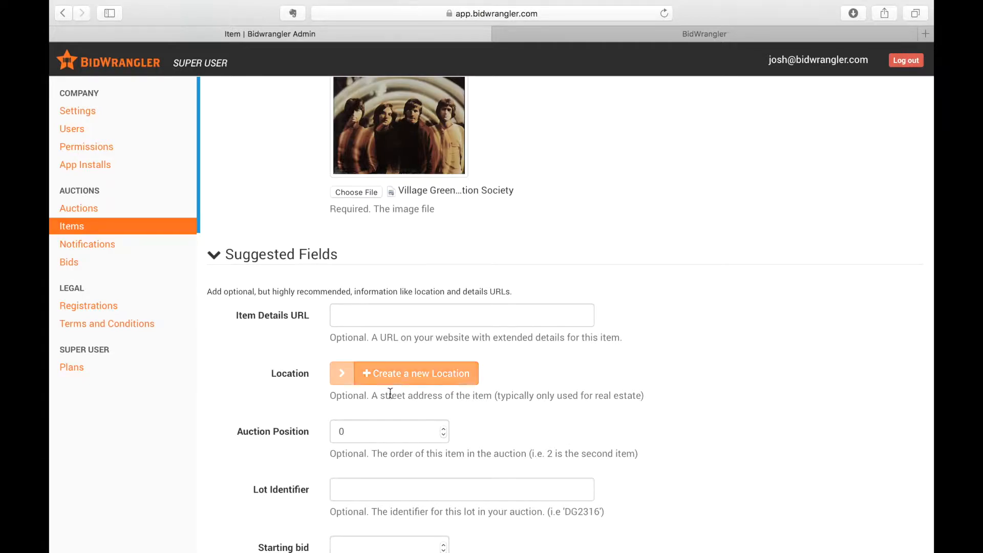
click(380, 427)
text(1)
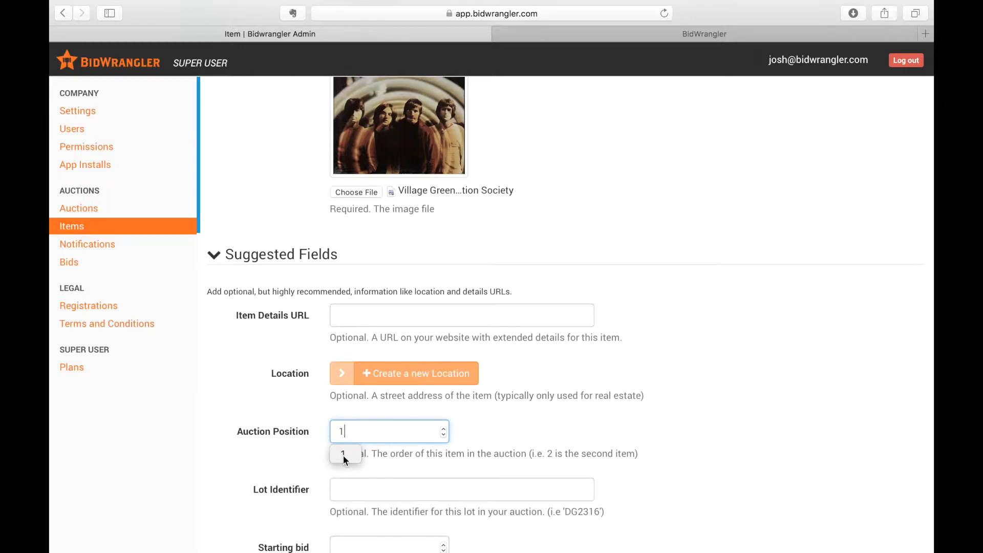
click(506, 431)
Step: Set the item's starting bid to 25, leaving the lot identifier blank
scroll(507, 433, down, 1)
scroll(508, 435, down, 2)
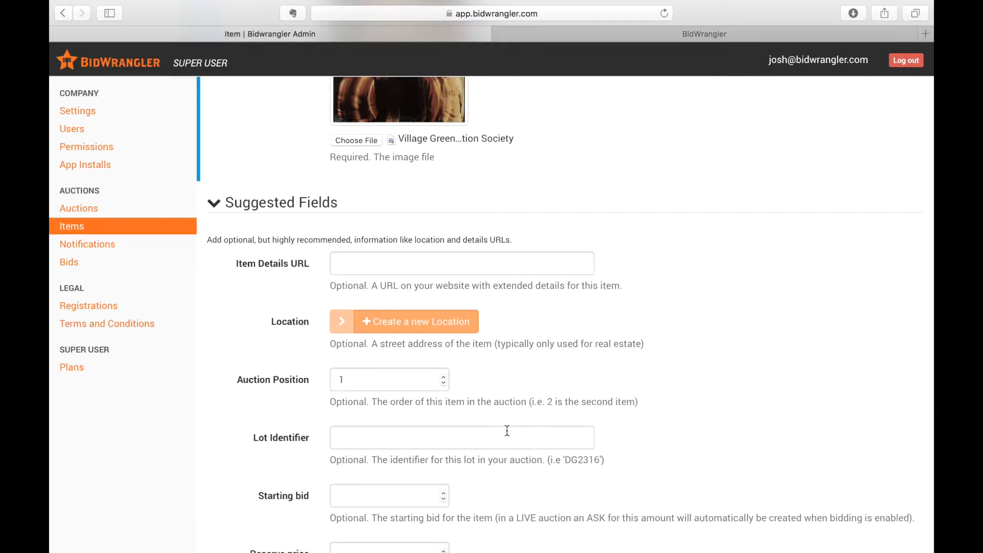
scroll(371, 456, down, 3)
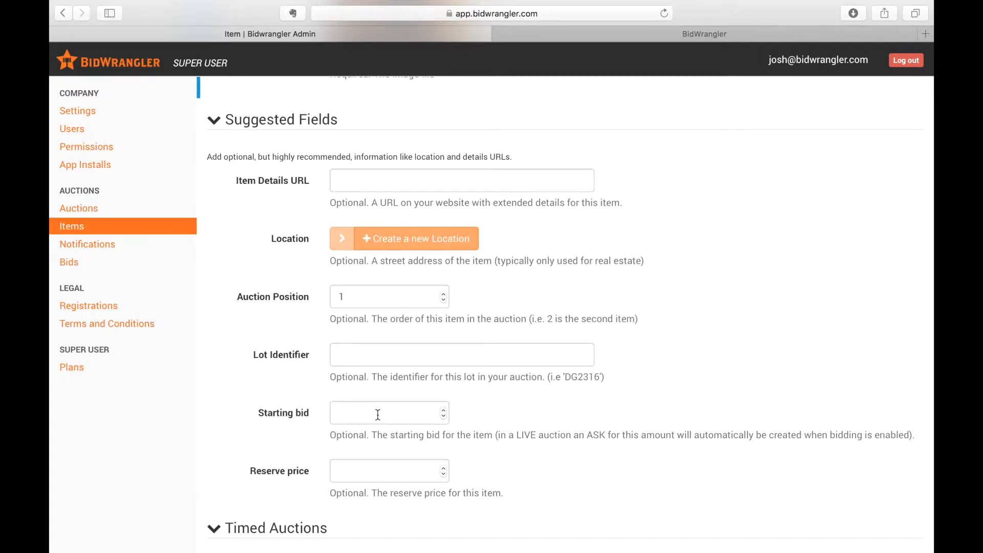
scroll(378, 415, down, 2)
click(385, 382)
text(25)
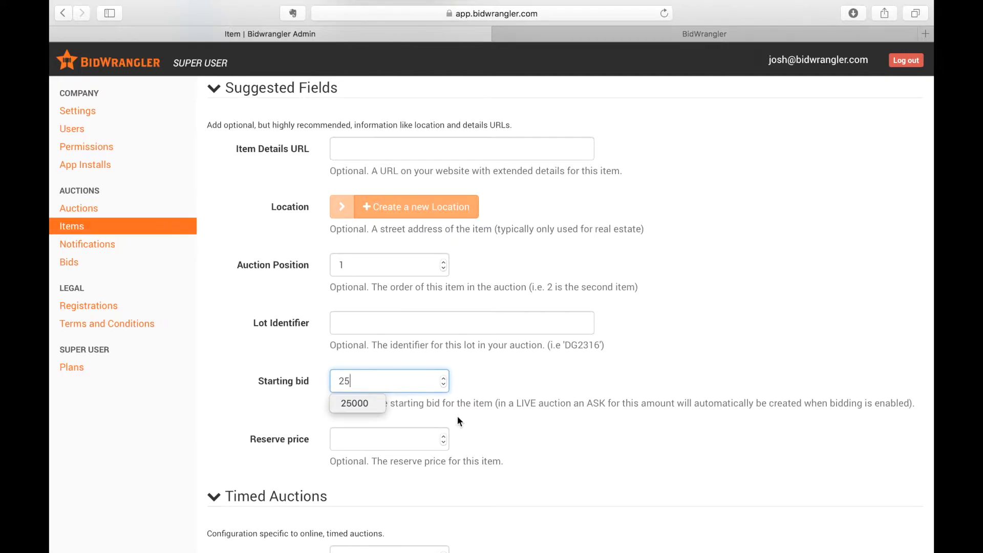
click(492, 414)
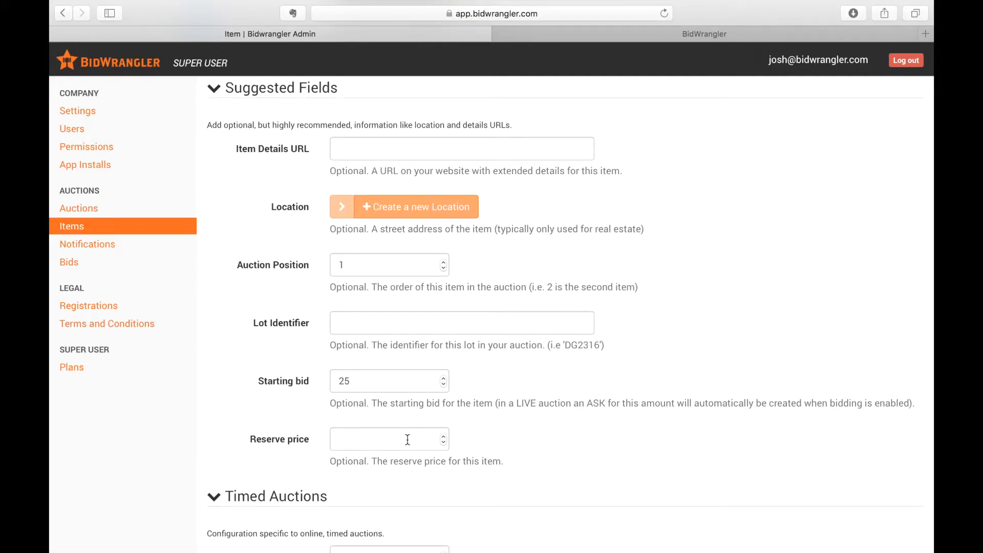
Step: Review the item's optional bidding increment overrides, leave them blank, and save the item
scroll(407, 439, down, 5)
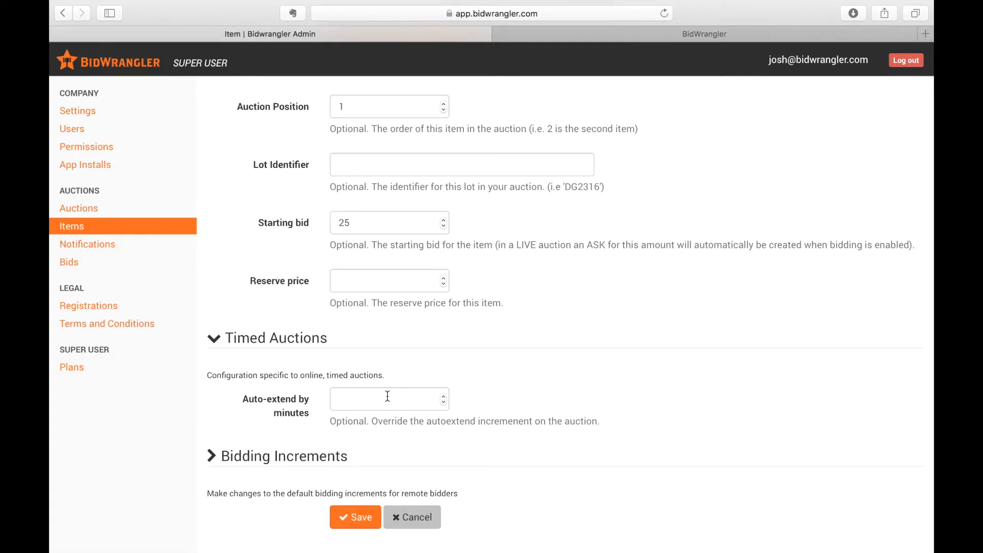
click(289, 457)
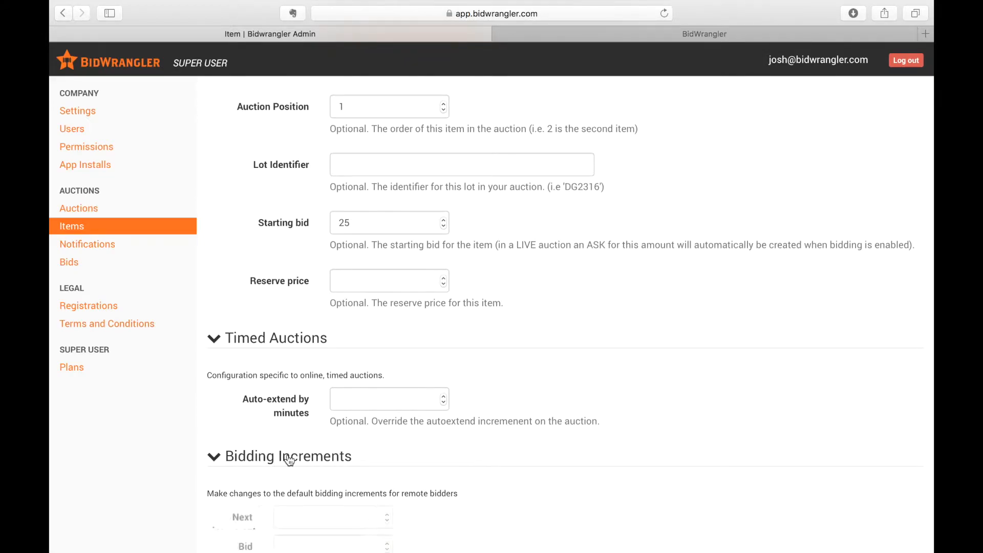
scroll(289, 461, down, 2)
scroll(289, 461, down, 4)
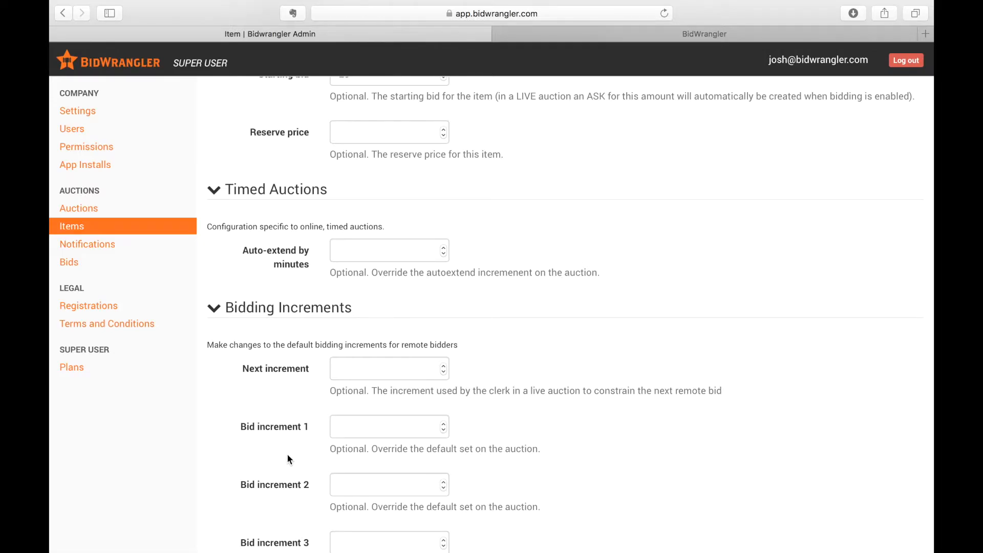
scroll(380, 478, down, 5)
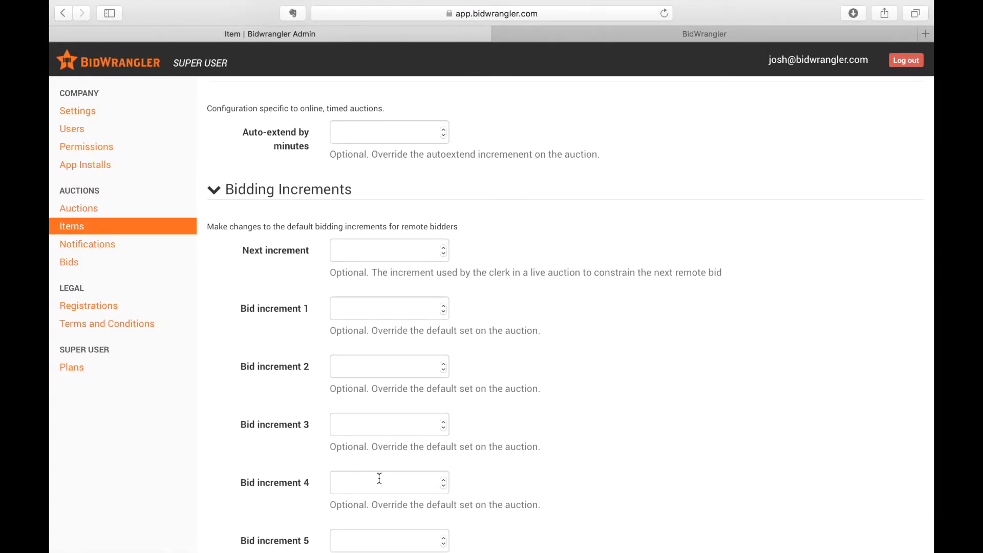
click(287, 198)
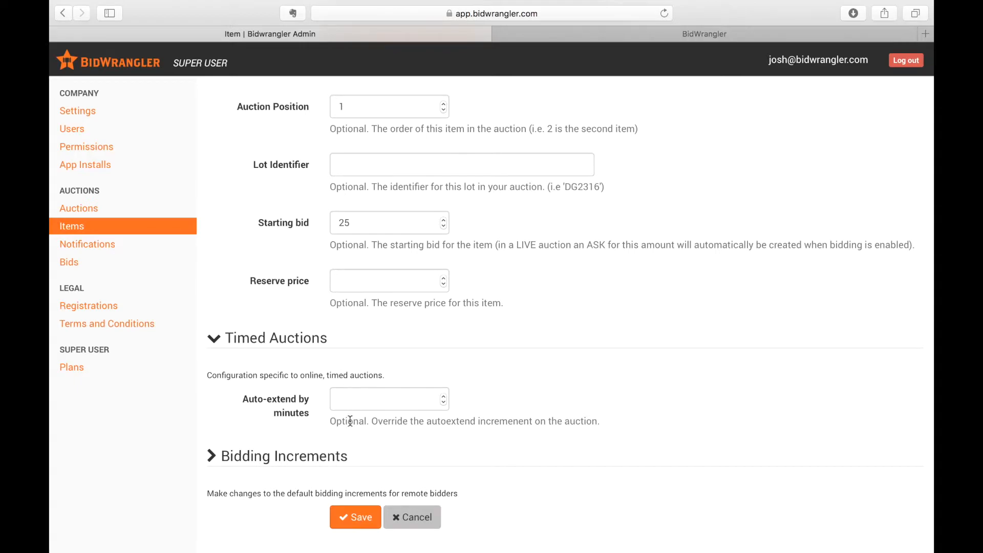
click(357, 520)
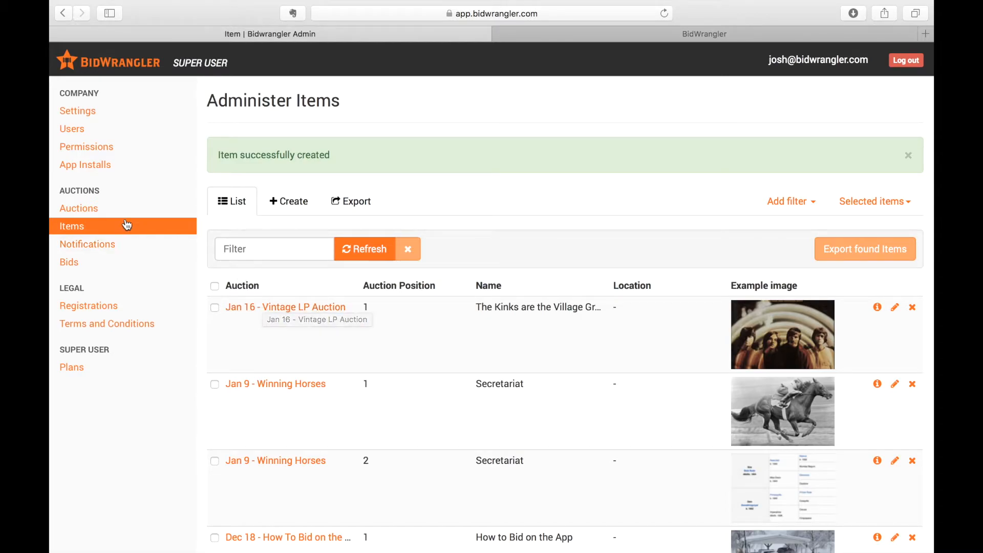
Step: Mark the Vintage LP Auction as published and save the auction
click(88, 214)
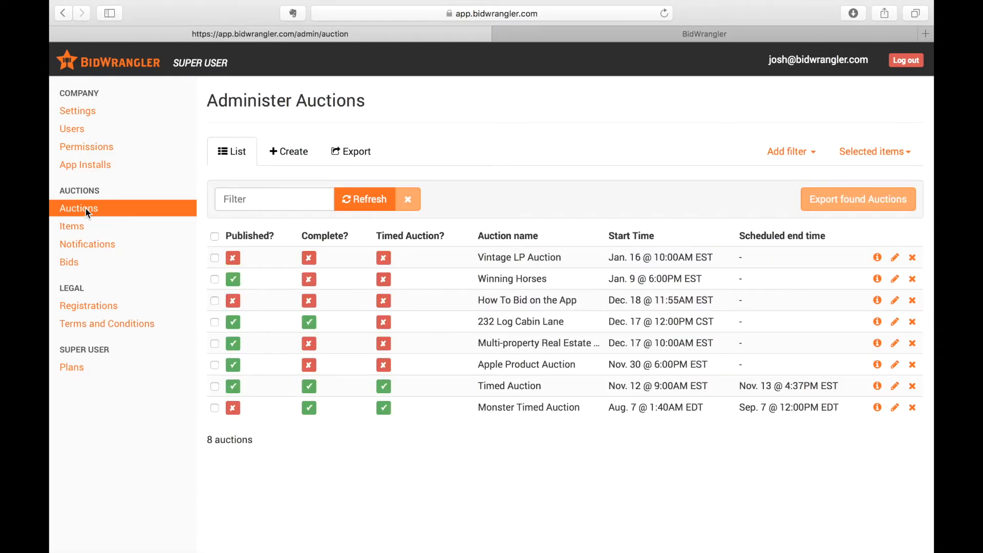
click(896, 258)
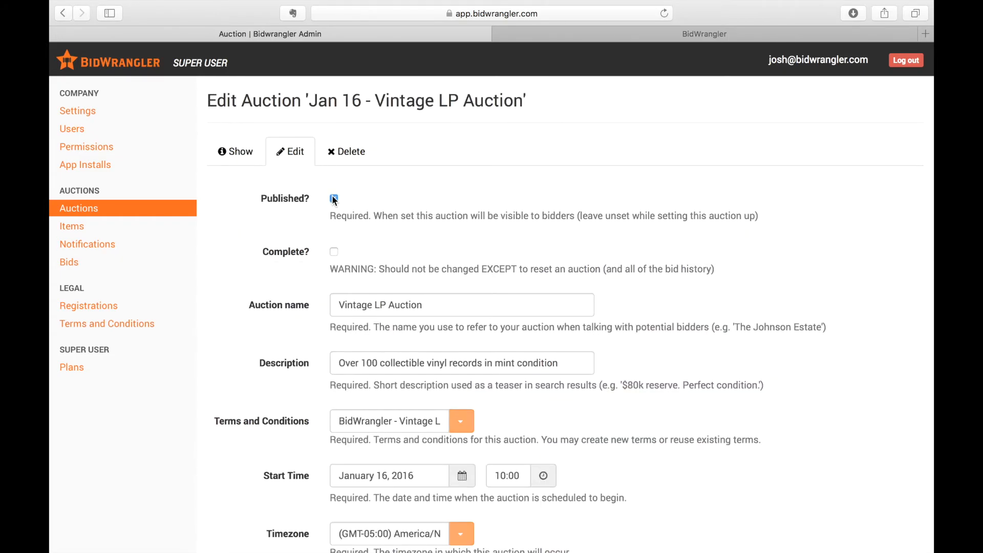
scroll(334, 200, down, 15)
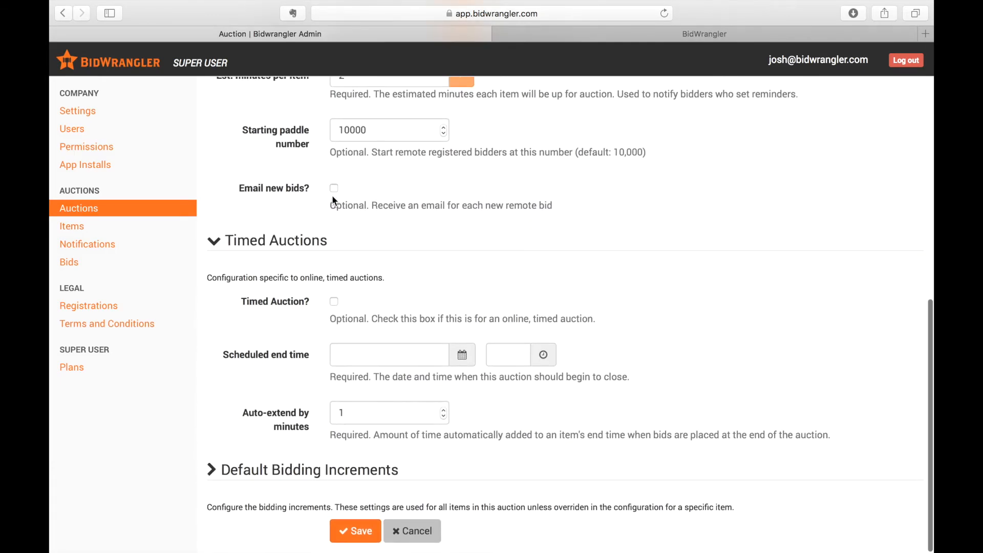
click(345, 531)
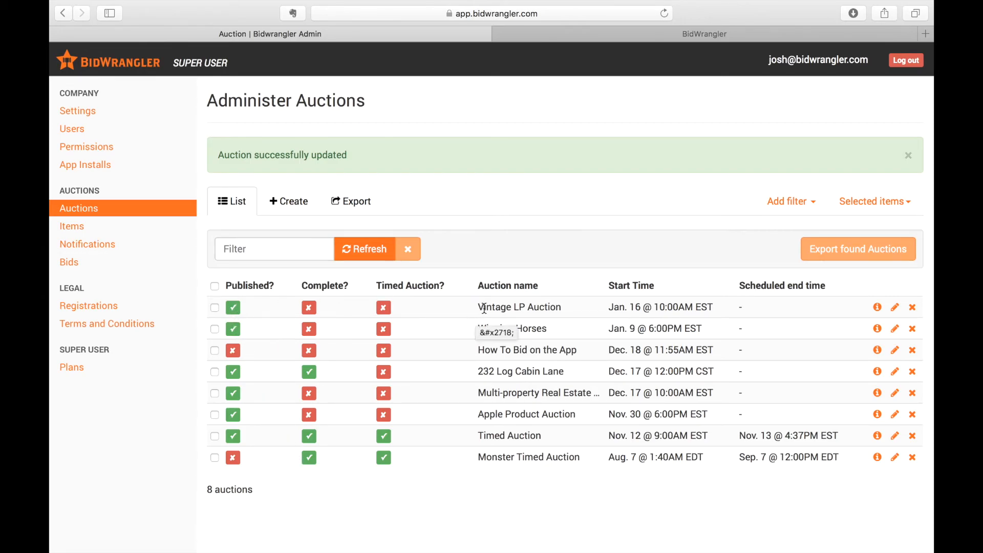
Step: Reload the BidWrangler bidder app preview and look for the Vintage LP Auction in its auction list
click(602, 32)
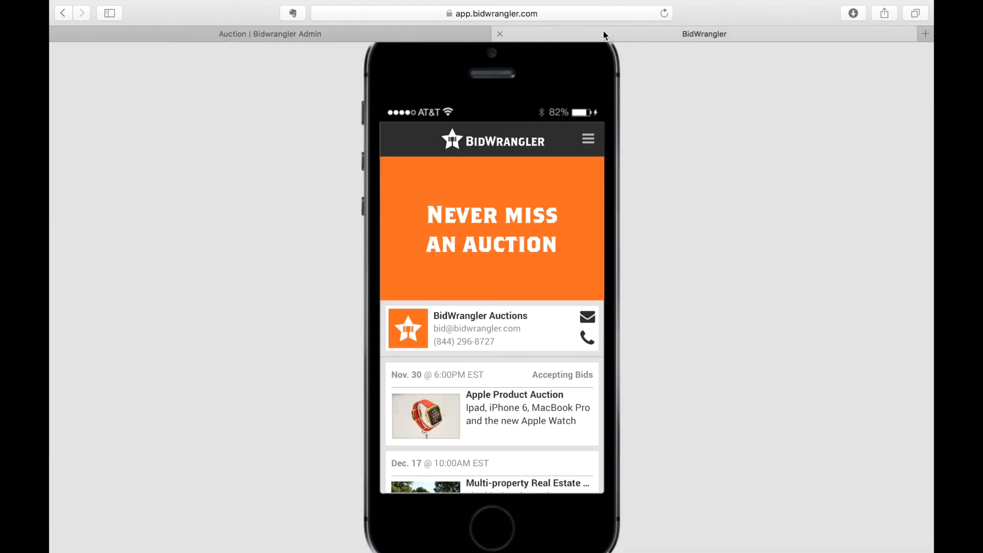
click(664, 14)
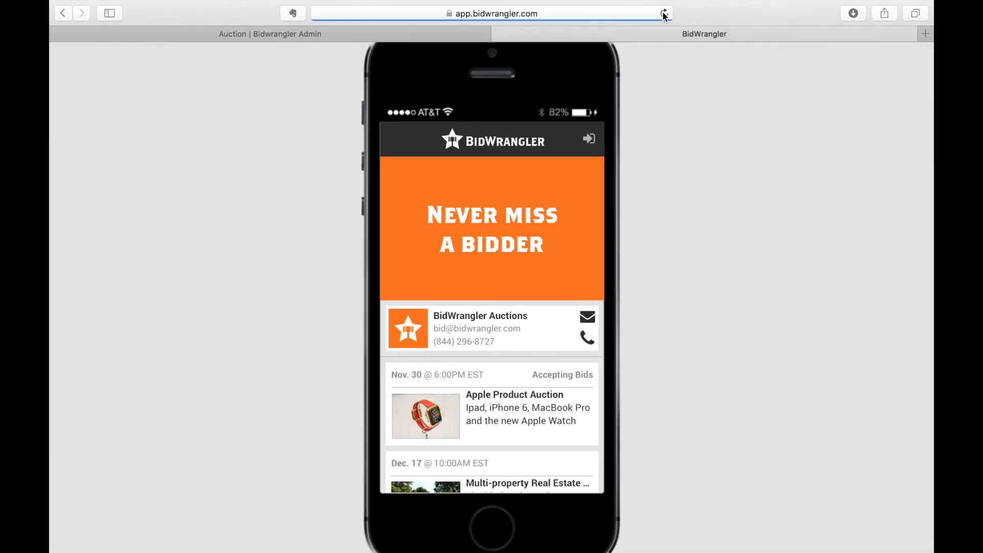
scroll(529, 365, down, 1)
scroll(529, 365, down, 8)
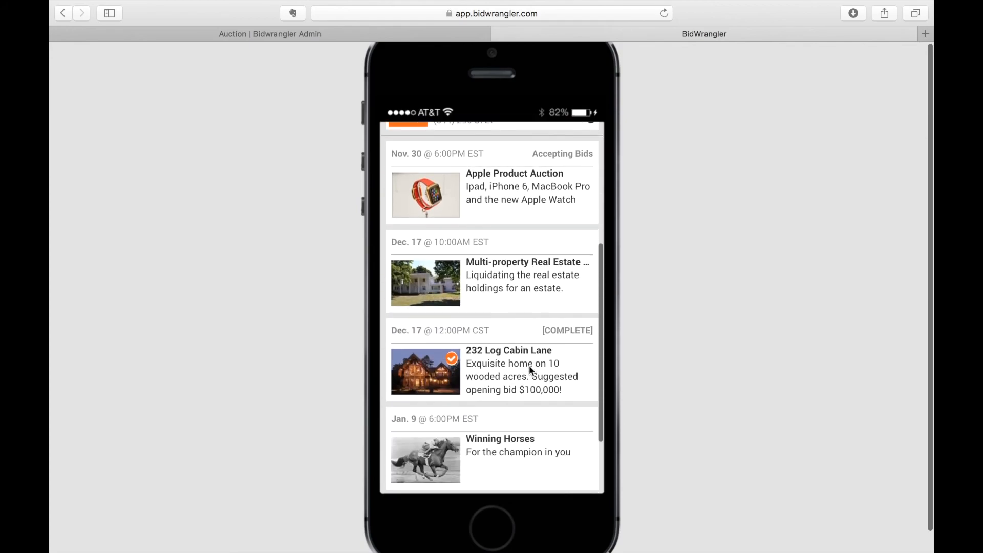